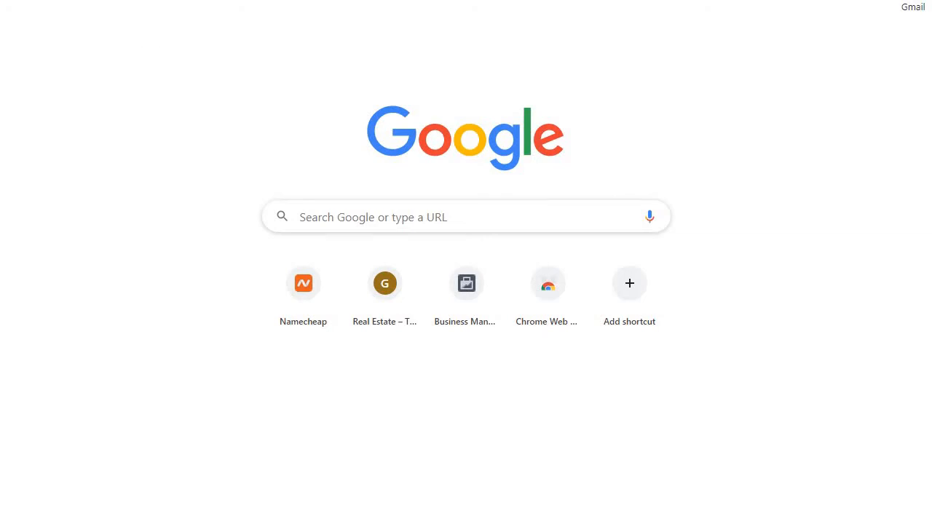
Open the WordPress admin login page at gtthomesandproperties.com/wp-admin
{"action": "left_click", "coordinate": [291, 0]}
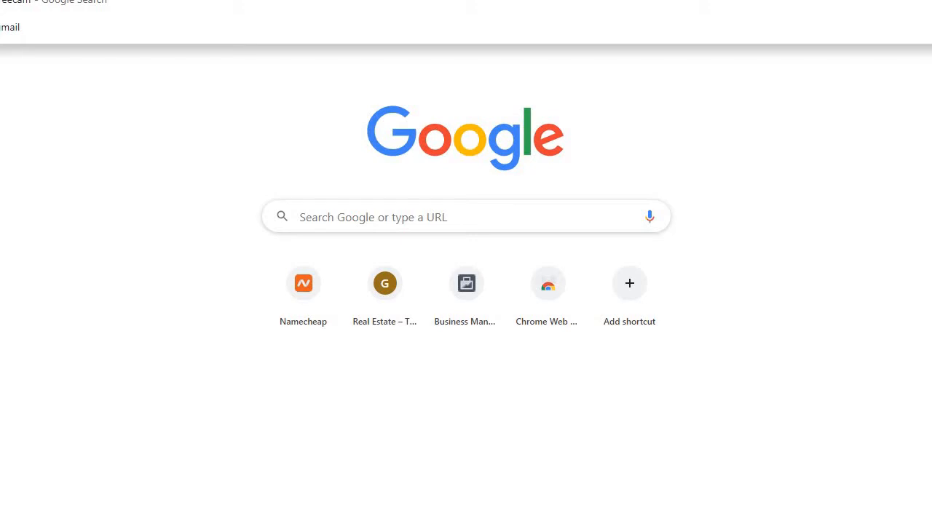
{"action": "type", "text": "gtthom"}
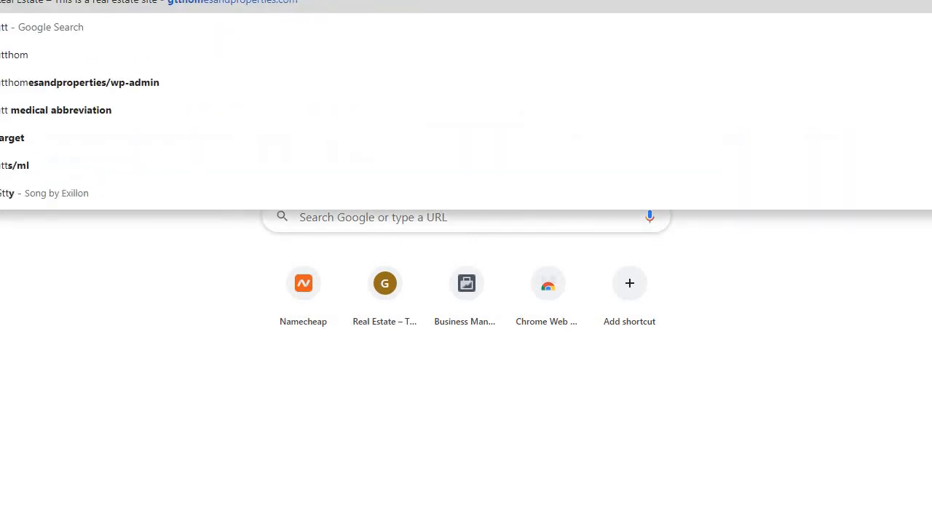
{"action": "type", "text": "esand"}
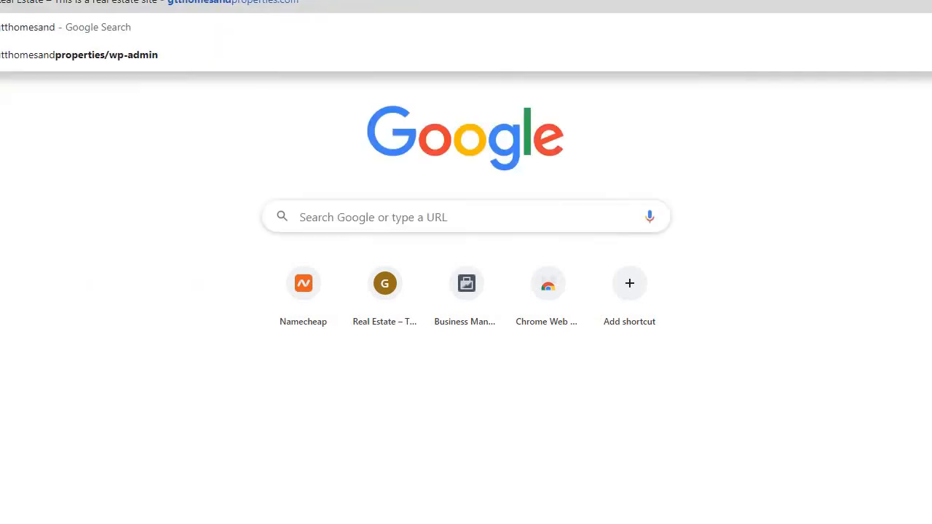
{"action": "type", "text": "proper"}
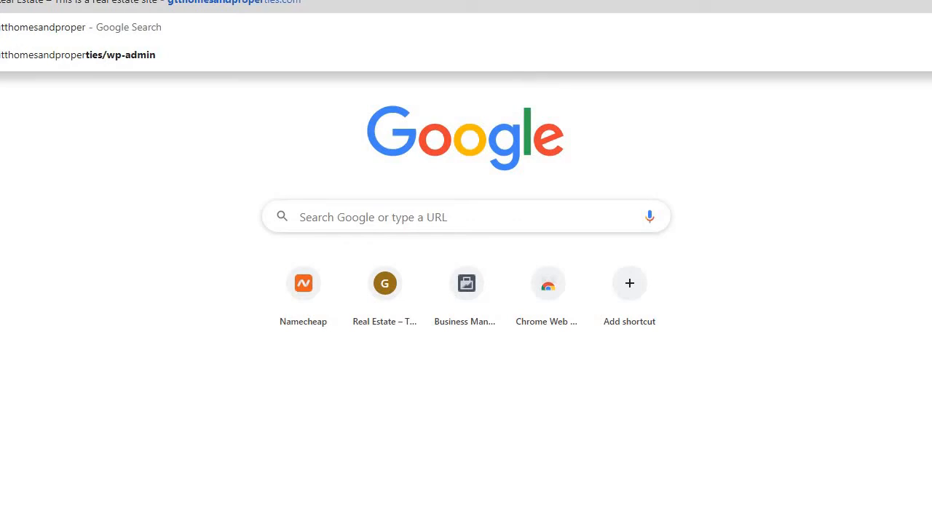
{"action": "type", "text": "ties"}
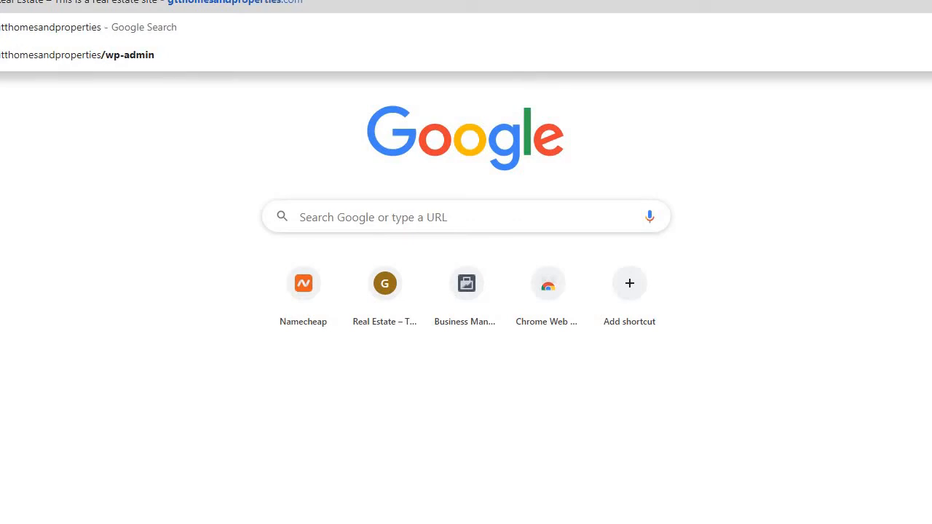
{"action": "type", "text": ".com"}
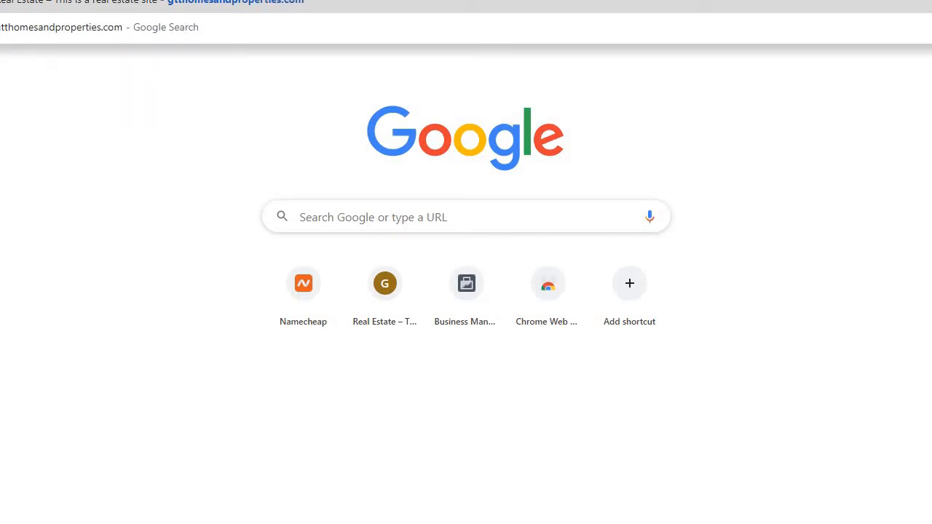
{"action": "type", "text": "/w"}
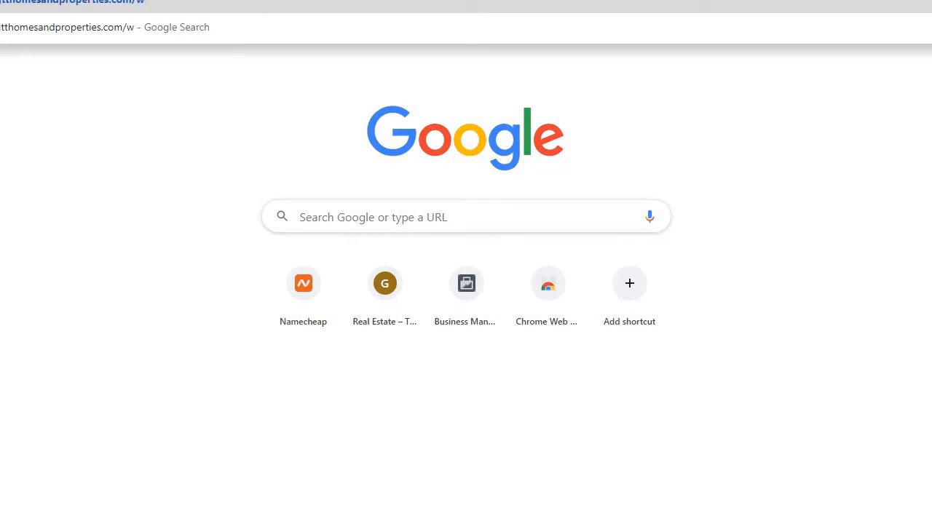
{"action": "type", "text": "p-admin"}
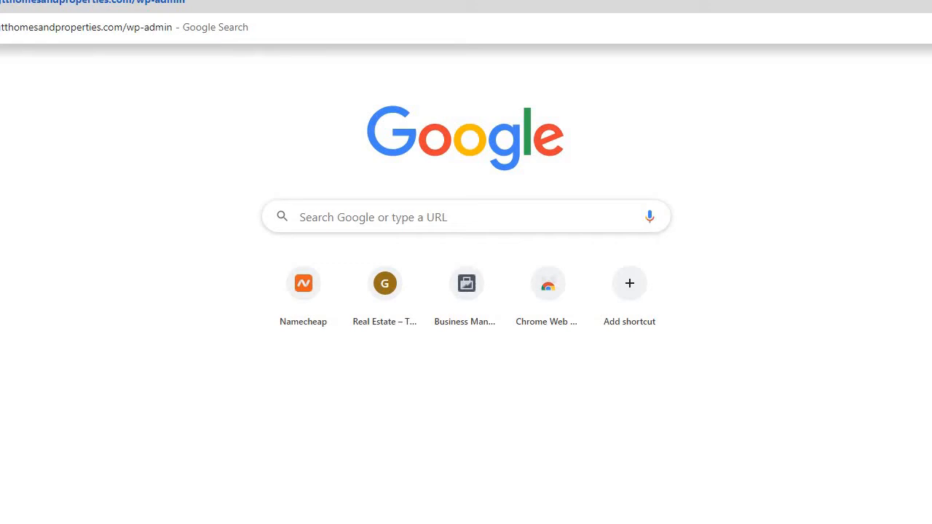
{"action": "key", "text": "Return"}
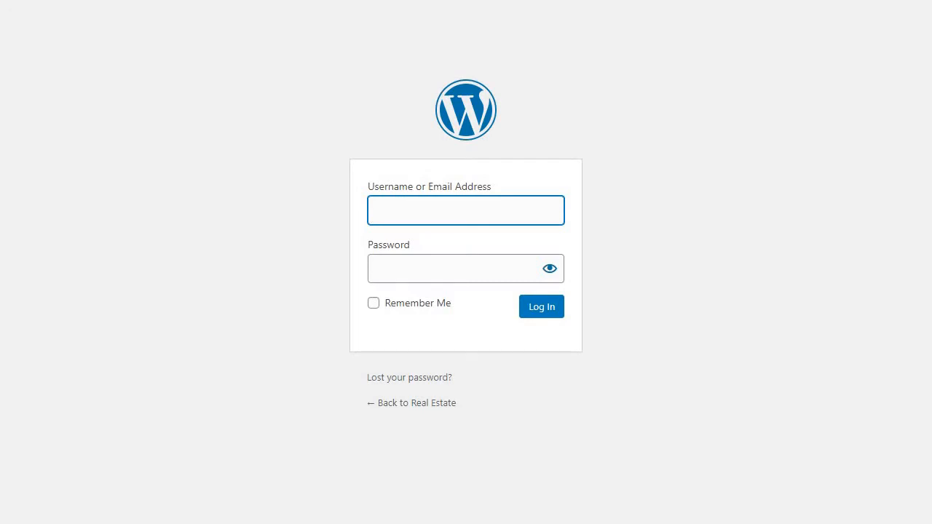
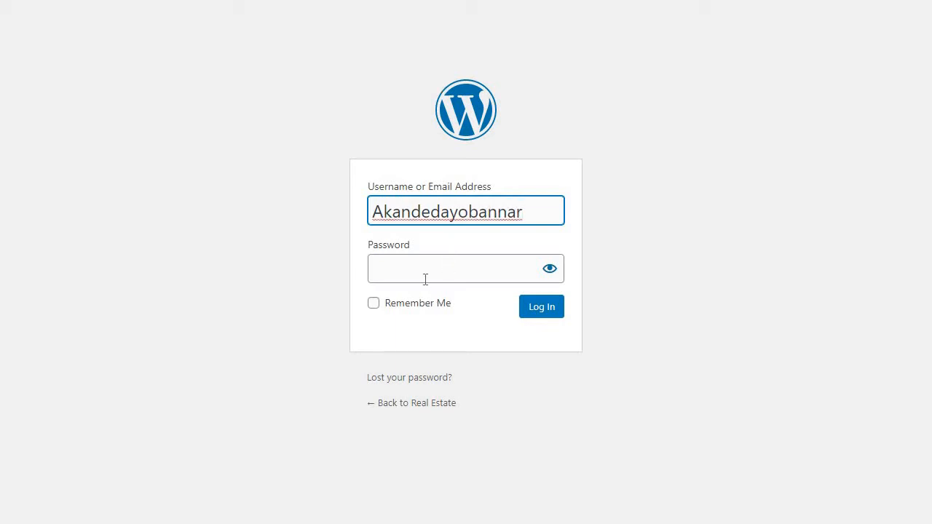
Enter the account password in the login form and briefly reveal it to check the entry
{"action": "left_click", "coordinate": [426, 279]}
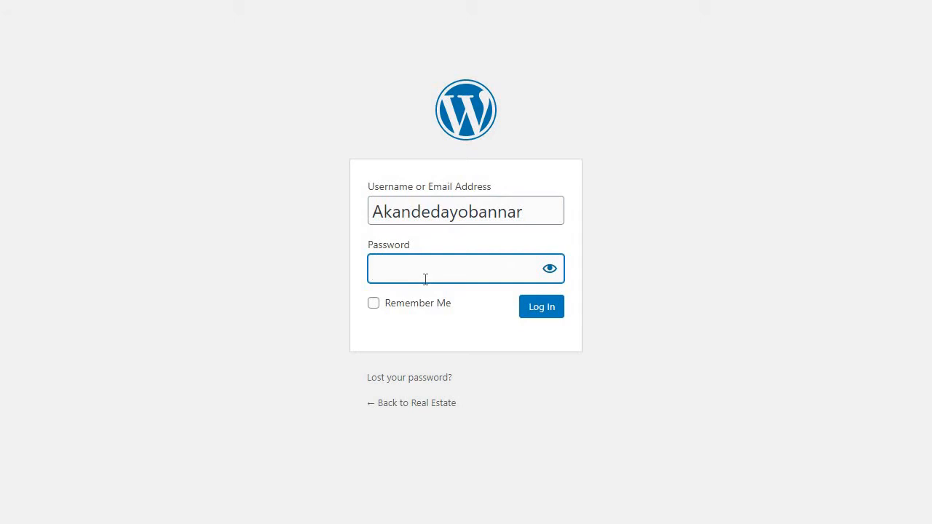
{"action": "type", "text": "*************"}
{"action": "left_click", "coordinate": [549, 270]}
{"action": "left_click", "coordinate": [550, 269]}
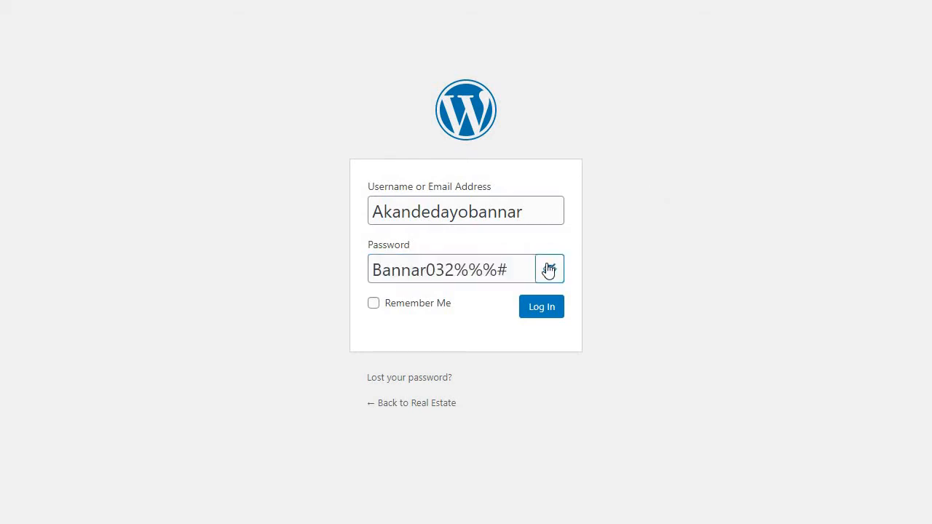
Log in to the site's dashboard and save the login credentials in the browser
{"action": "left_click", "coordinate": [541, 314]}
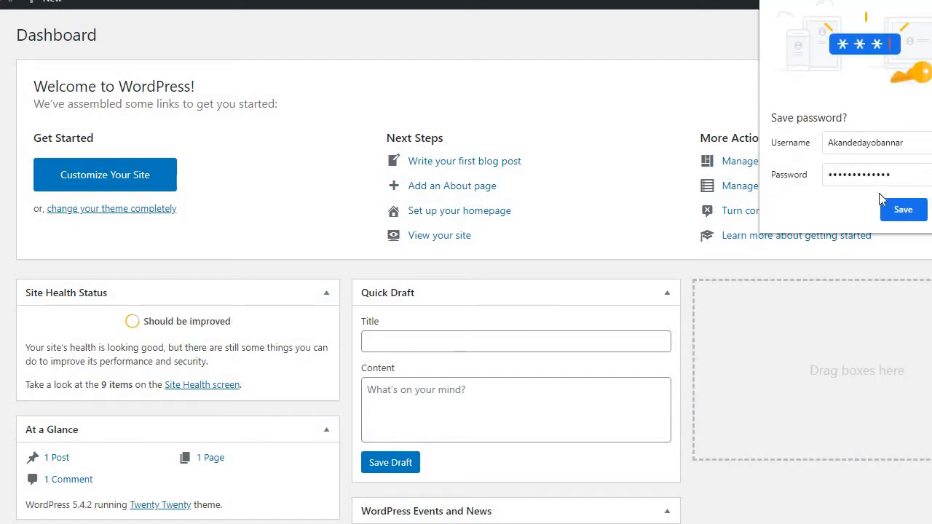
{"action": "left_click", "coordinate": [901, 211]}
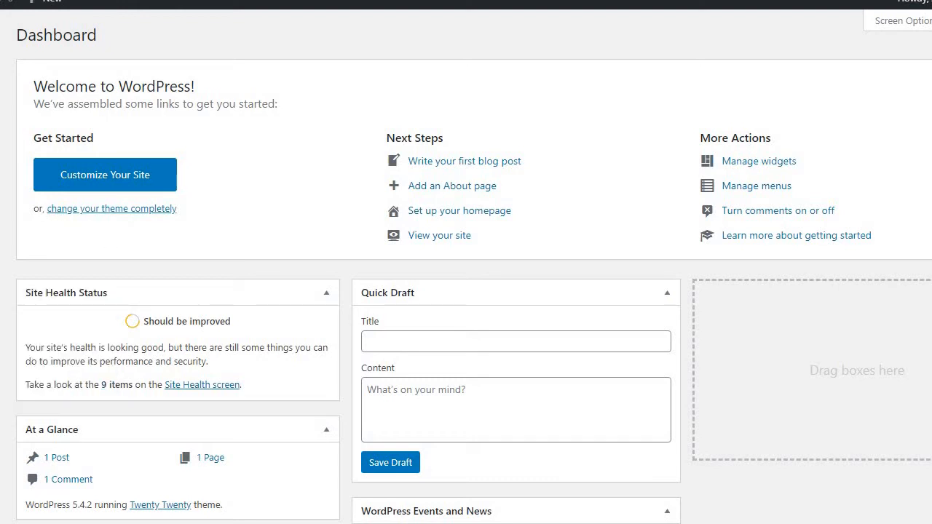
Look through the dashboard's submenu options for posts, appearance, plugins, users and tools
{"action": "mouse_move", "coordinate": [0, 117]}
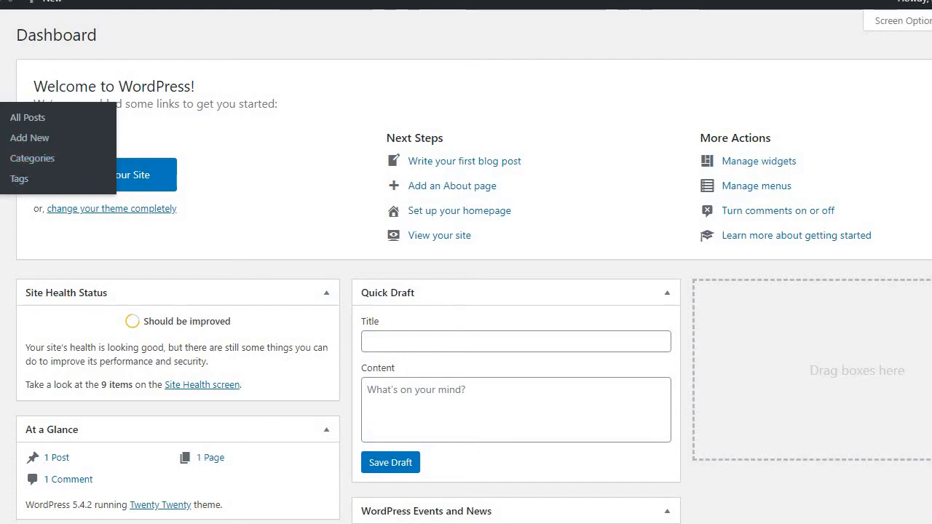
{"action": "mouse_move", "coordinate": [0, 139]}
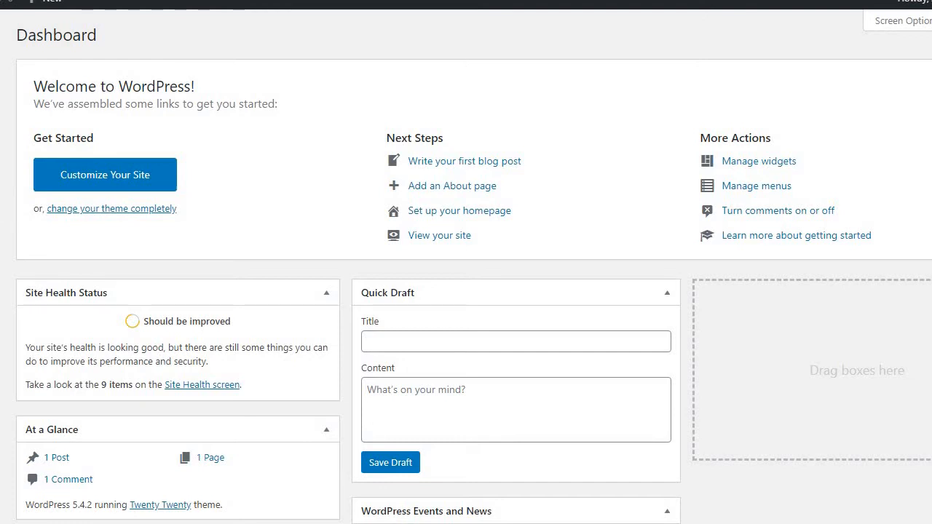
{"action": "mouse_move", "coordinate": [0, 221]}
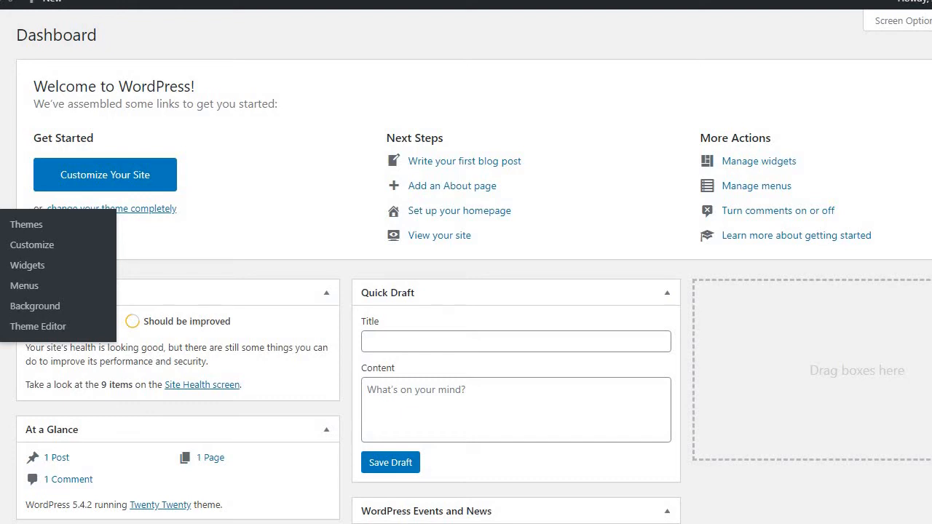
{"action": "mouse_move", "coordinate": [0, 246]}
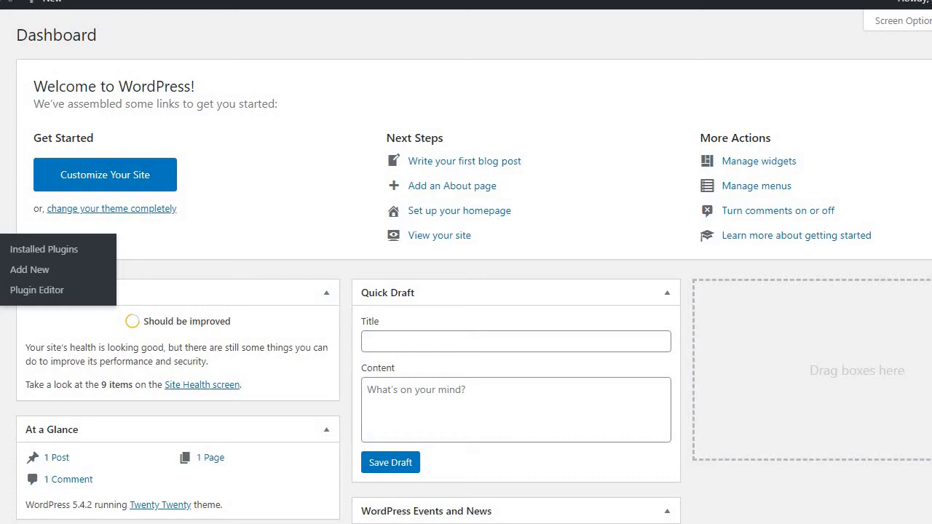
{"action": "mouse_move", "coordinate": [0, 271]}
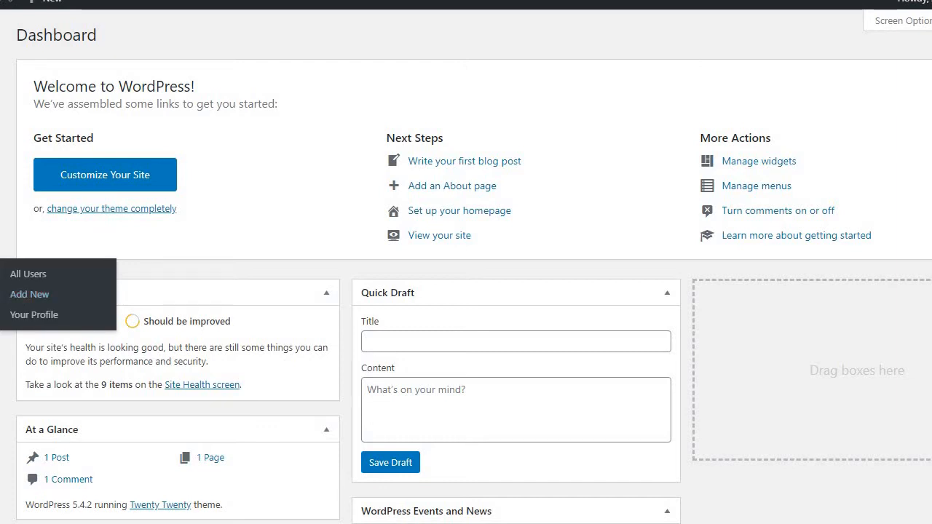
{"action": "mouse_move", "coordinate": [0, 295]}
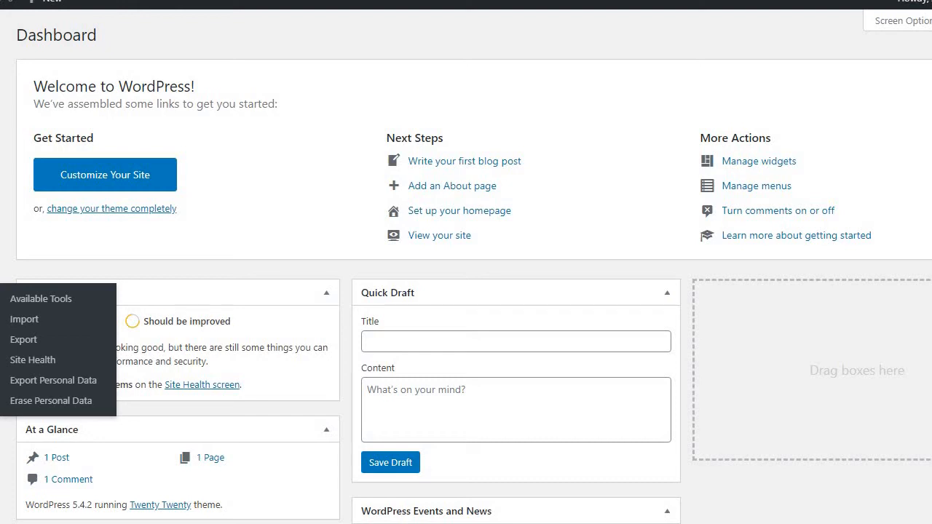
Review the site's General, Writing and Permalink settings without changing them
{"action": "mouse_move", "coordinate": [0, 321]}
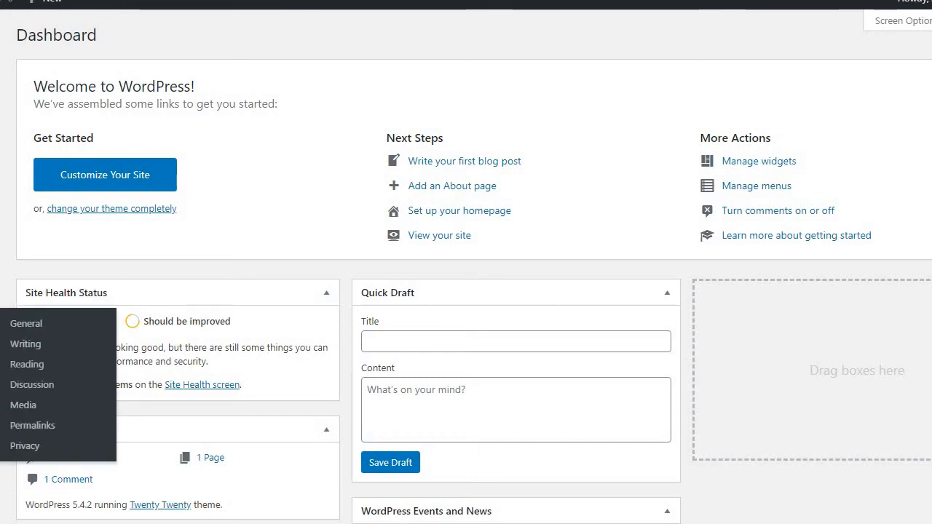
{"action": "left_click", "coordinate": [26, 324]}
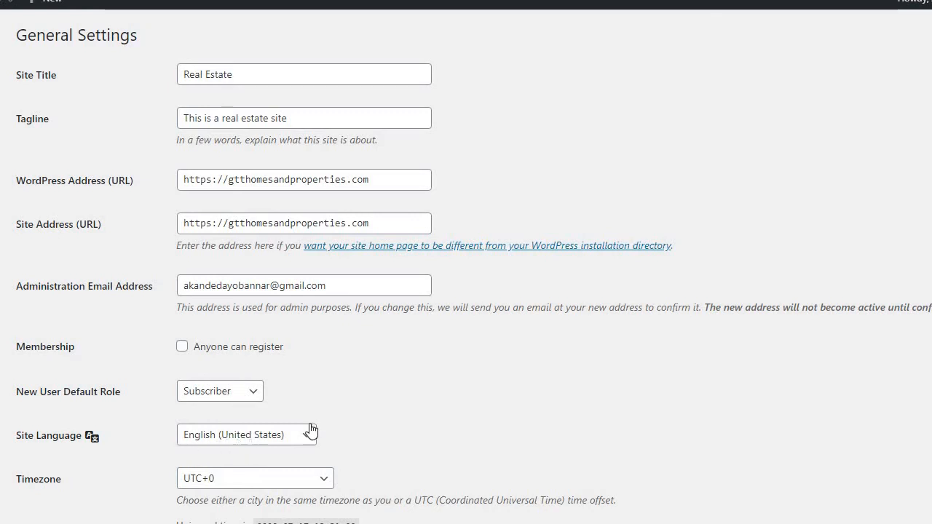
{"action": "scroll", "coordinate": [483, 359], "scroll_direction": "down", "scroll_amount": 4}
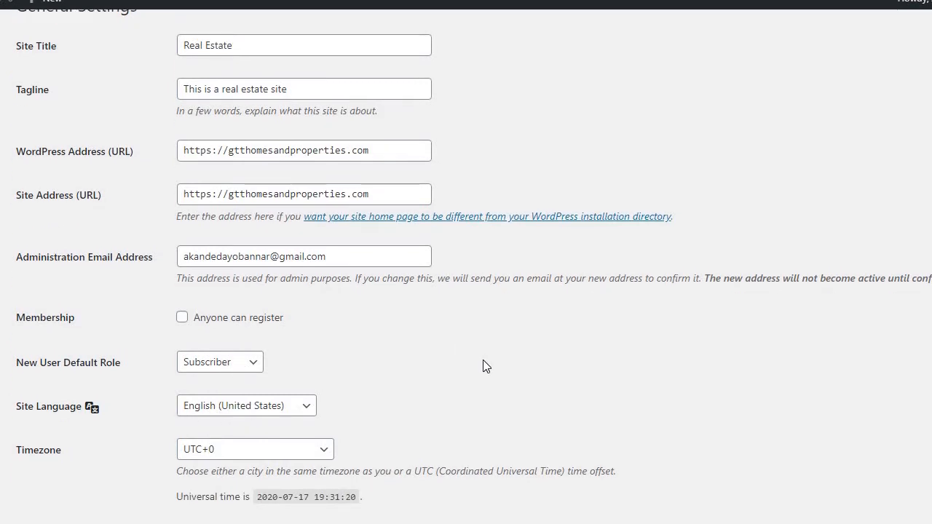
{"action": "scroll", "coordinate": [487, 367], "scroll_direction": "down", "scroll_amount": 3}
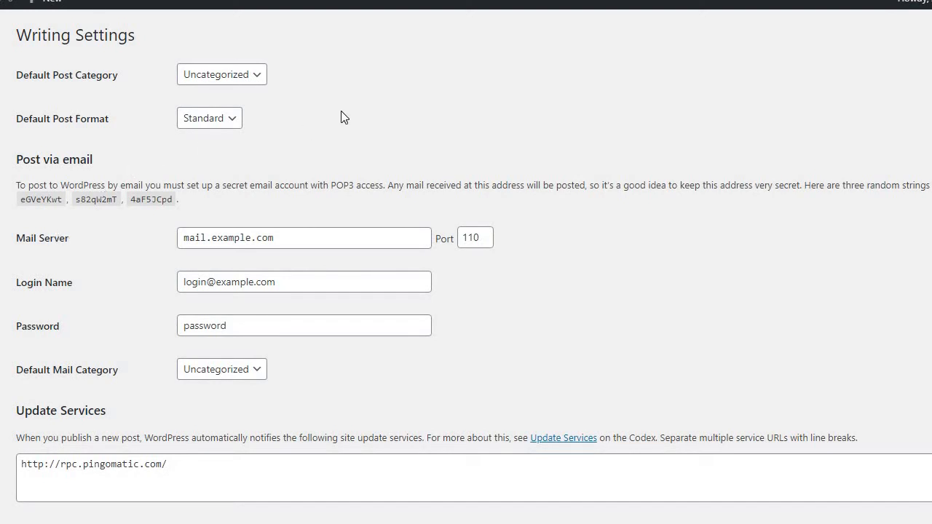
{"action": "scroll", "coordinate": [344, 117], "scroll_direction": "down", "scroll_amount": 2}
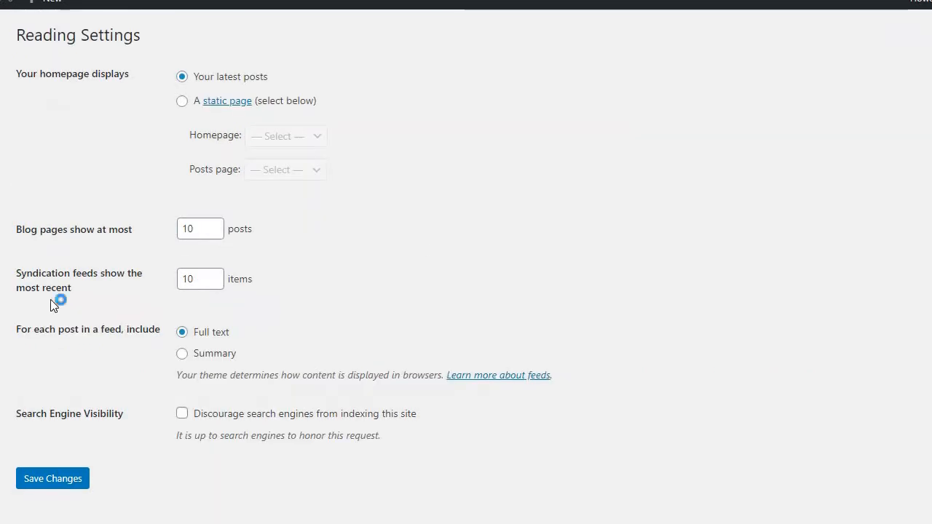
{"action": "left_click", "coordinate": [217, 281]}
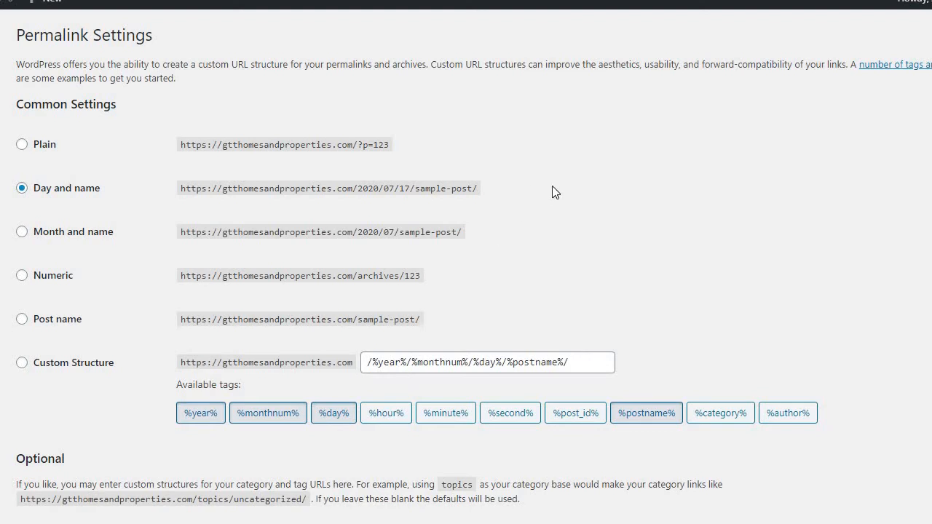
{"action": "scroll", "coordinate": [552, 192], "scroll_direction": "down", "scroll_amount": 2}
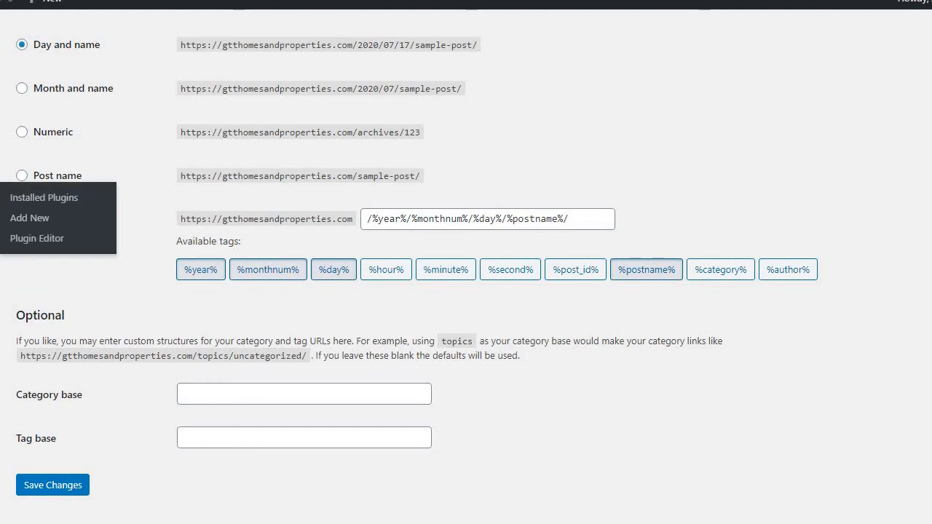
Go to the page for adding new plugins and search for "elementor"
{"action": "left_click", "coordinate": [40, 231]}
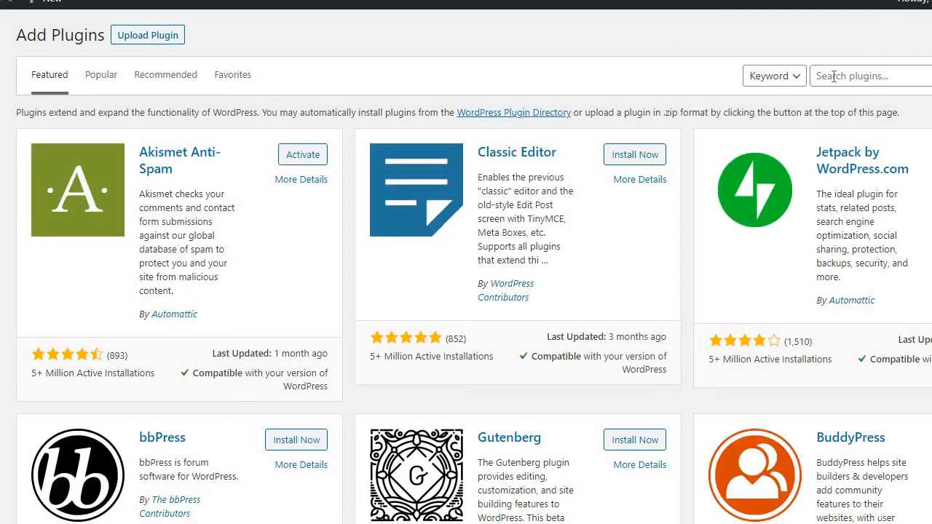
{"action": "left_click", "coordinate": [834, 76]}
{"action": "type", "text": "ele"}
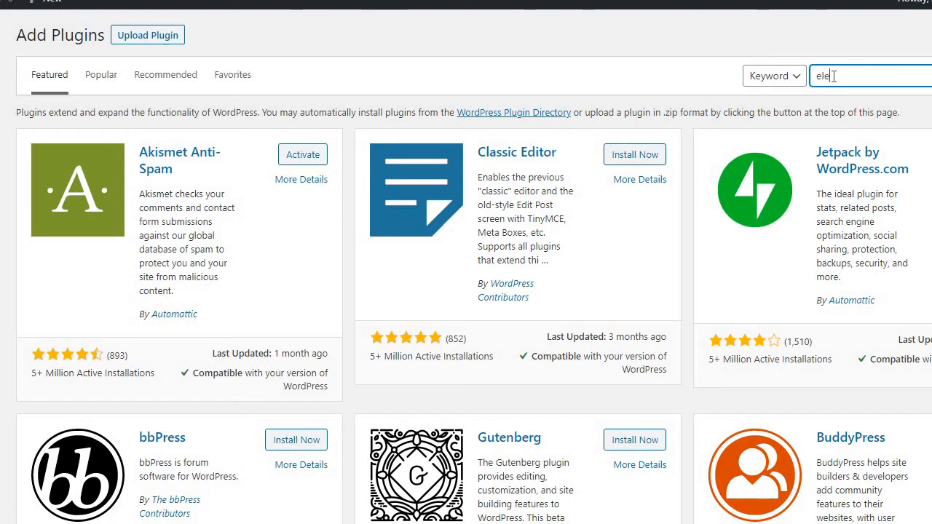
{"action": "type", "text": "men"}
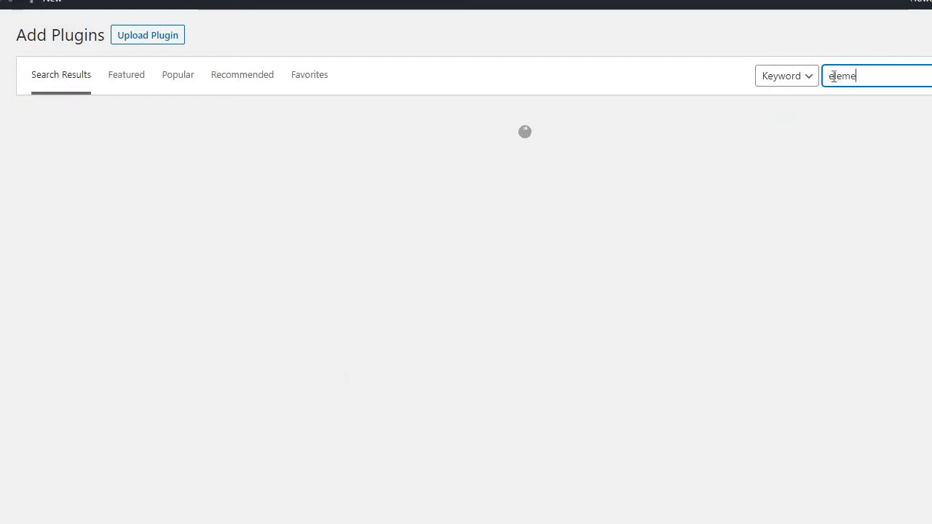
{"action": "type", "text": "tor"}
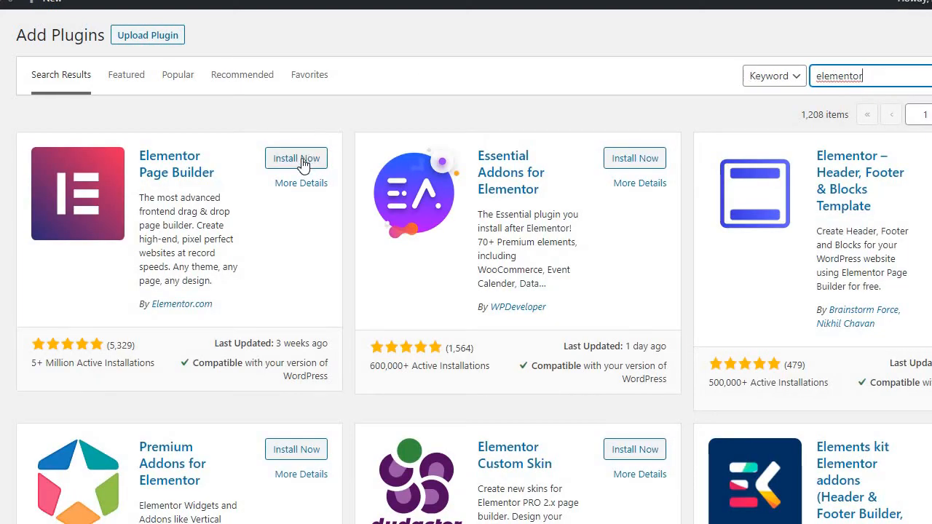
Install and activate the Elementor Page Builder plugin
{"action": "left_click", "coordinate": [305, 166]}
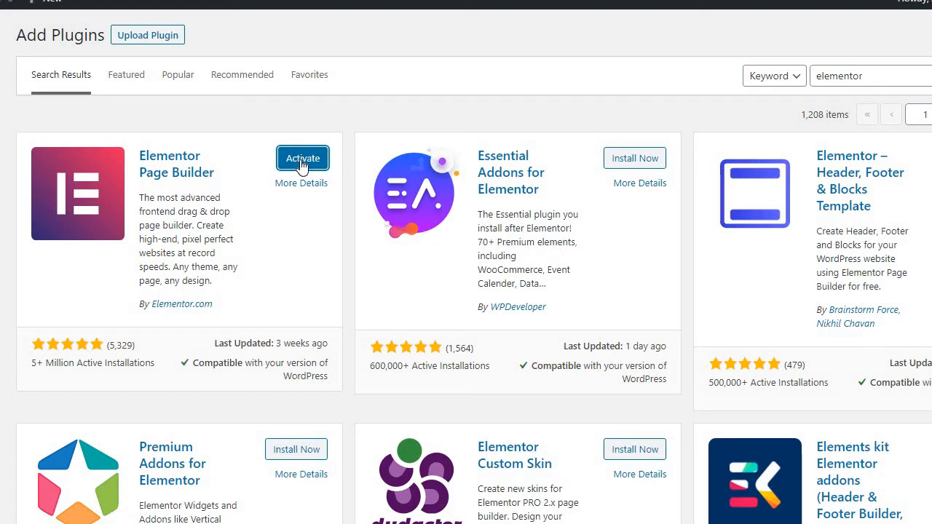
{"action": "left_click", "coordinate": [303, 160]}
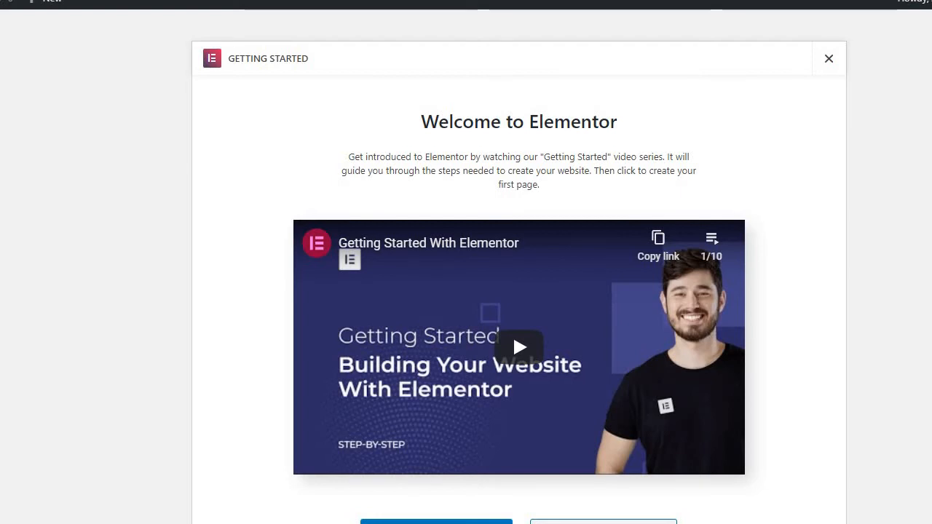
{"action": "mouse_move", "coordinate": [1, 113]}
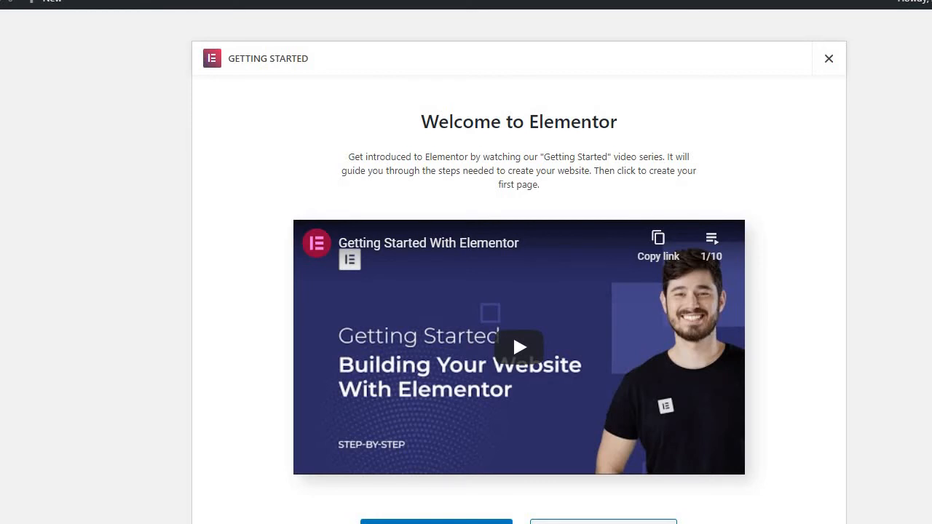
Return to the page for adding new plugins and search for "wordfence"
{"action": "mouse_move", "coordinate": [0, 449]}
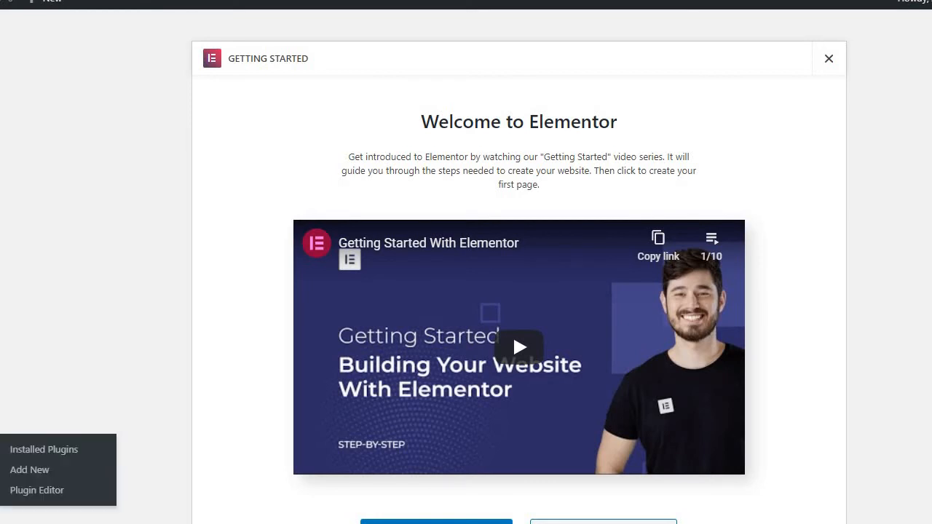
{"action": "left_click", "coordinate": [29, 470]}
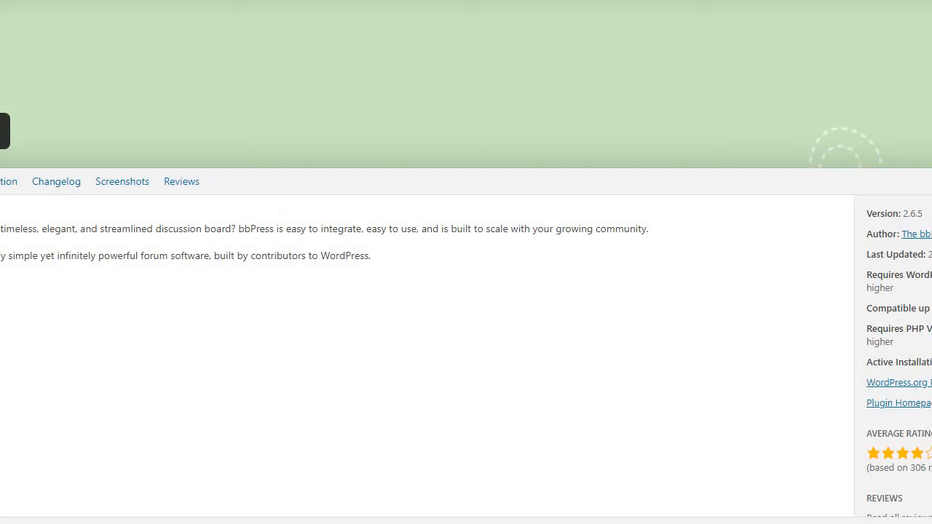
{"action": "key", "text": "alt+Left"}
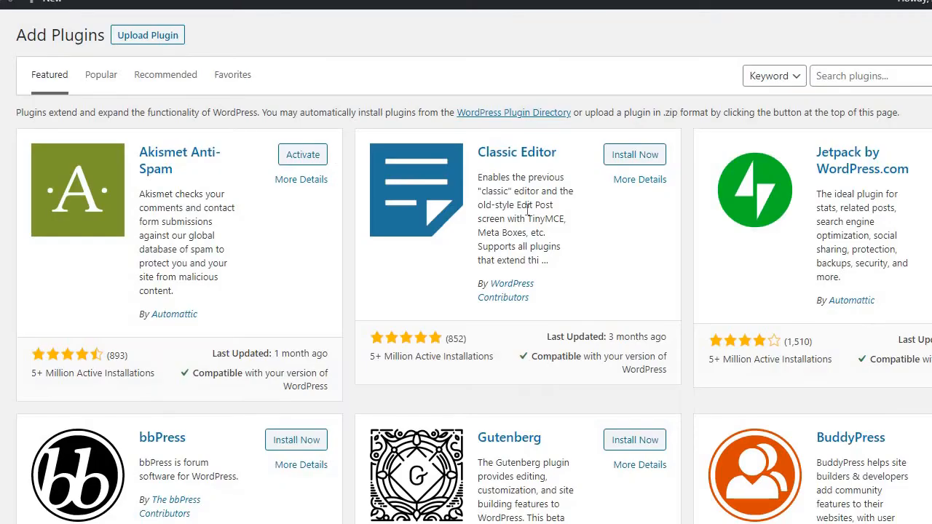
{"action": "left_click", "coordinate": [834, 77]}
{"action": "type", "text": "word"}
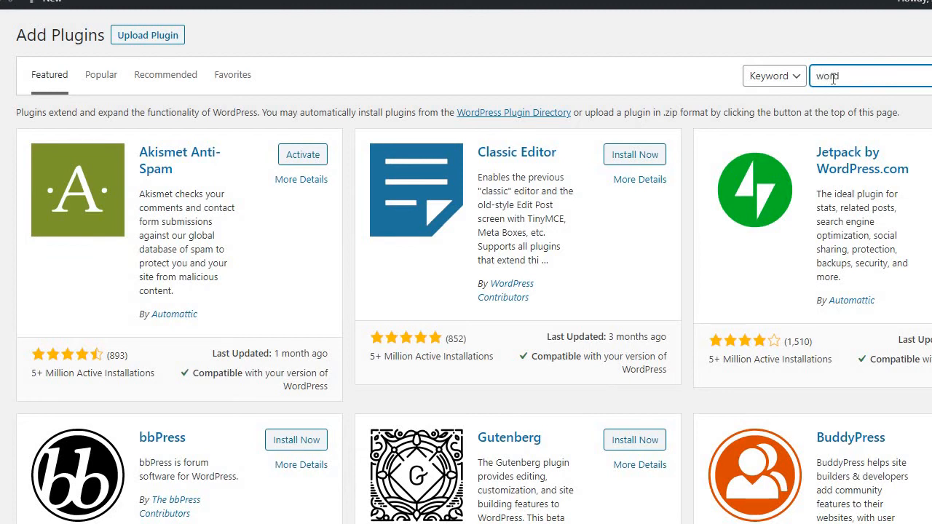
{"action": "type", "text": "fence"}
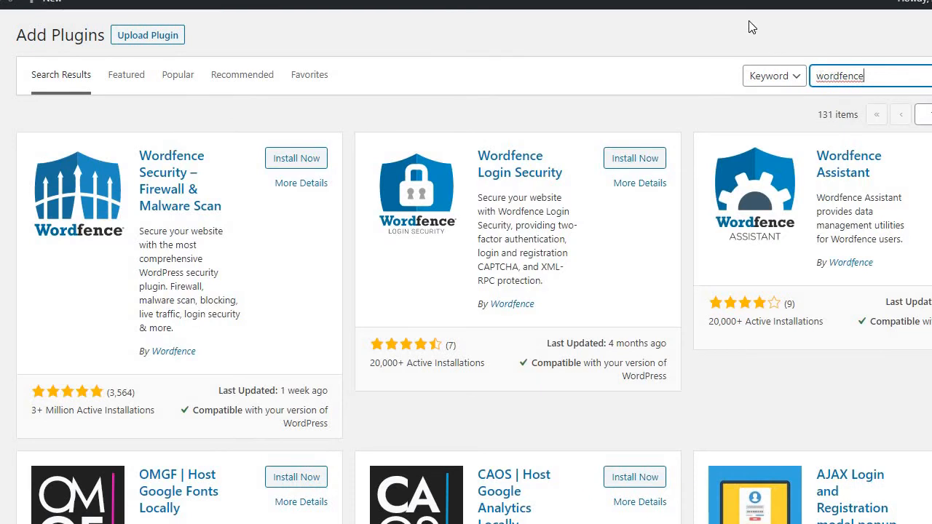
Install and activate the Wordfence Security – Firewall & Malware Scan plugin
{"action": "left_click", "coordinate": [298, 167]}
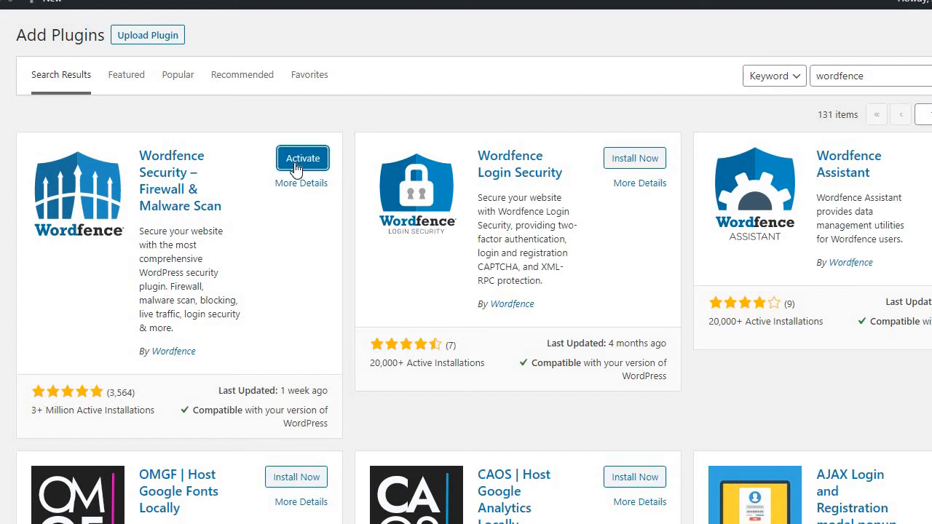
{"action": "left_click", "coordinate": [297, 167]}
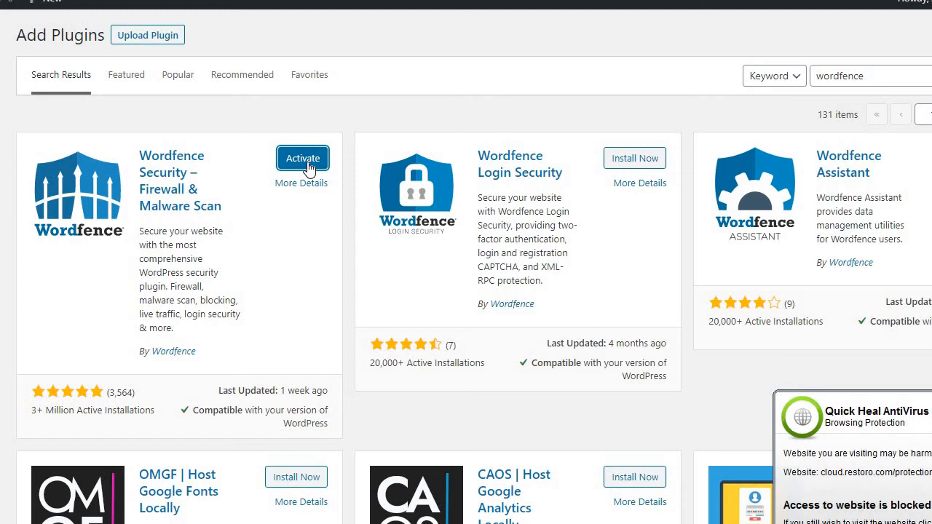
{"action": "left_click", "coordinate": [309, 168]}
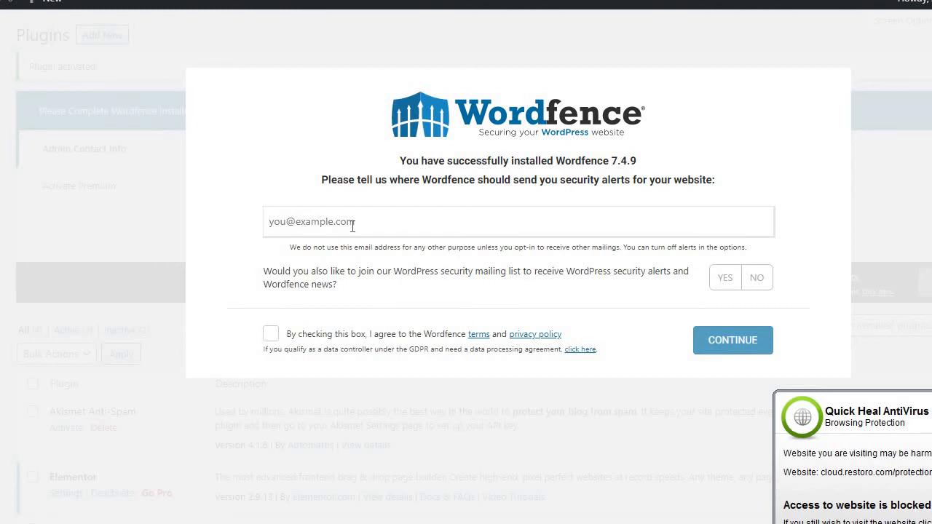
Enter the site owner's e-mail address as the recipient of Wordfence security alerts
{"action": "left_click", "coordinate": [352, 226]}
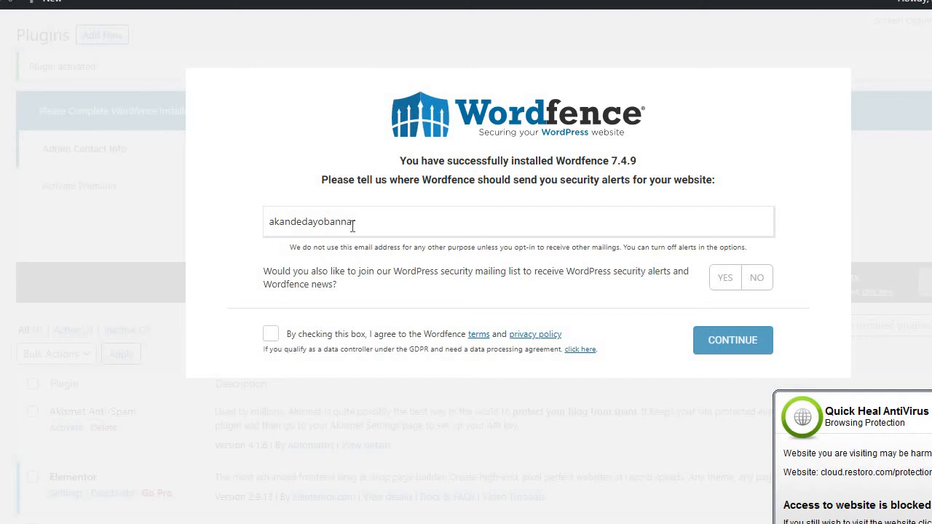
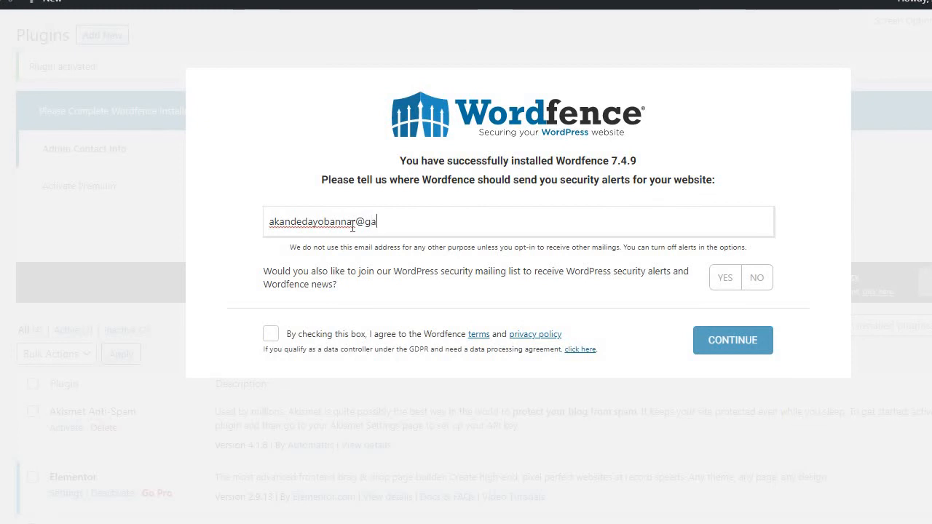
Agree to the Wordfence terms and privacy policy, answer Yes to the security mailing list, and continue the setup
{"action": "left_click", "coordinate": [270, 335]}
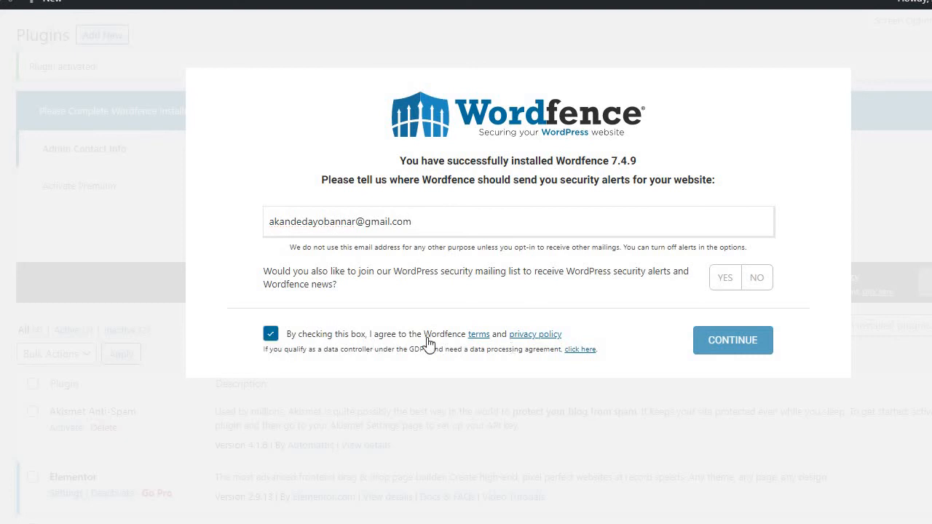
{"action": "left_click", "coordinate": [732, 343]}
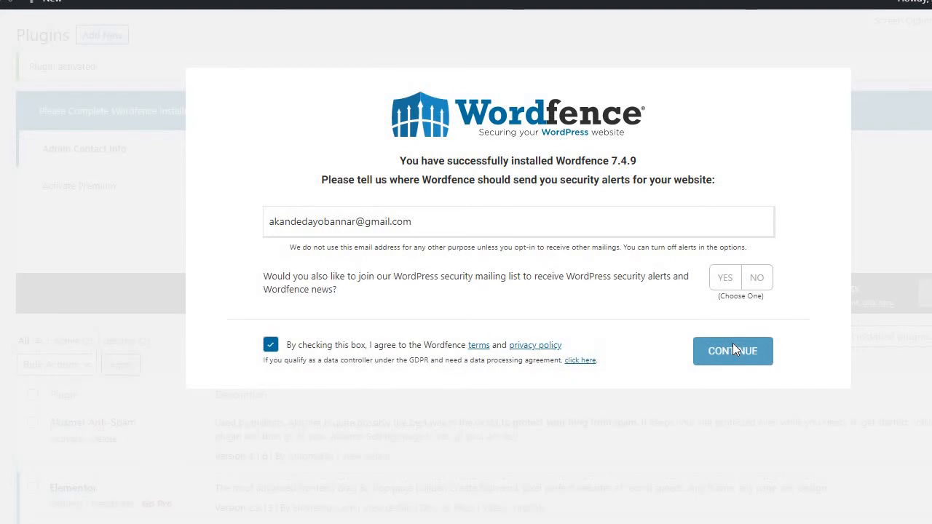
{"action": "triple_click", "coordinate": [731, 310]}
{"action": "left_click_drag", "start_coordinate": [742, 289], "coordinate": [735, 283]}
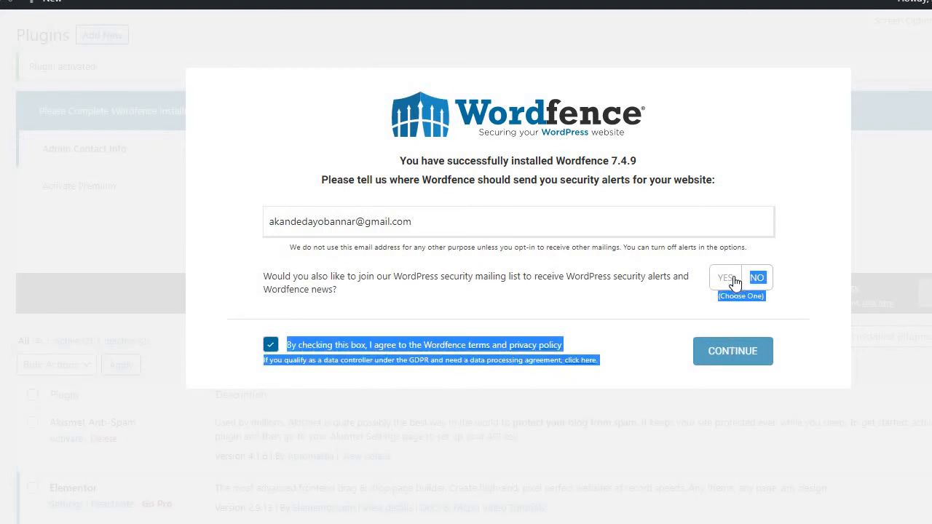
{"action": "left_click", "coordinate": [735, 283]}
{"action": "left_click", "coordinate": [733, 353]}
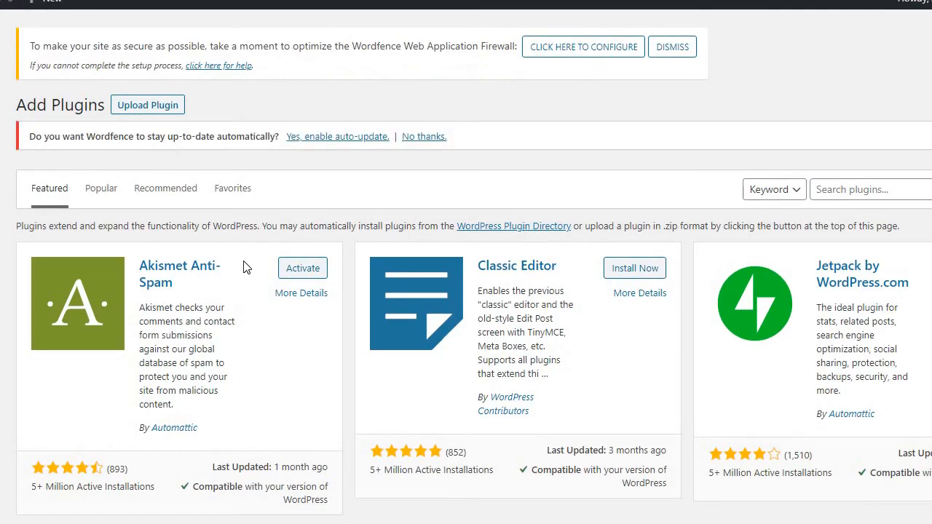
Search the plugin directory for "yoast seo", then install and activate the Yoast SEO plugin
{"action": "left_click", "coordinate": [855, 194]}
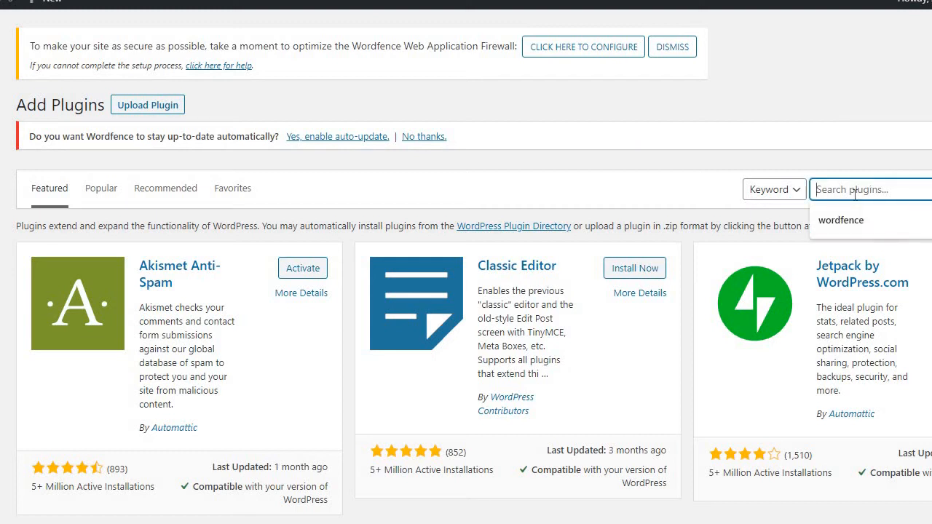
{"action": "type", "text": "yoast"}
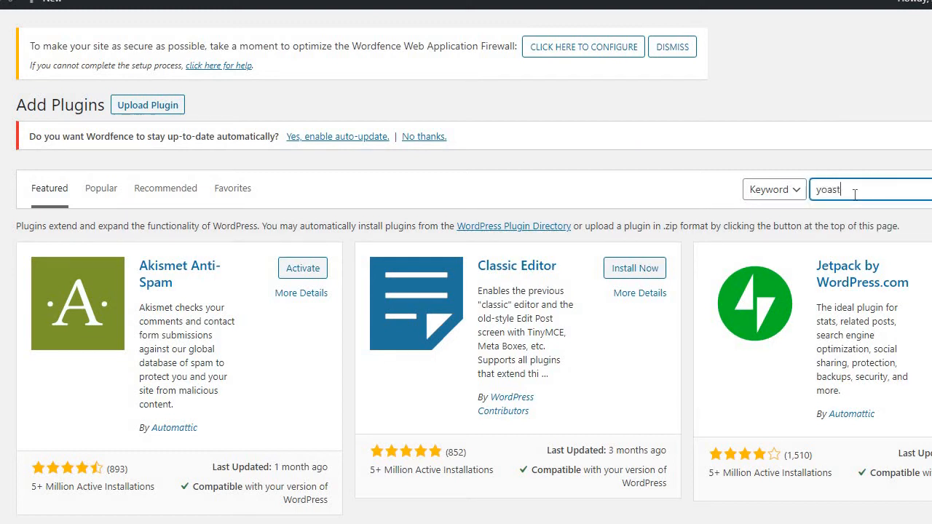
{"action": "type", "text": " seo"}
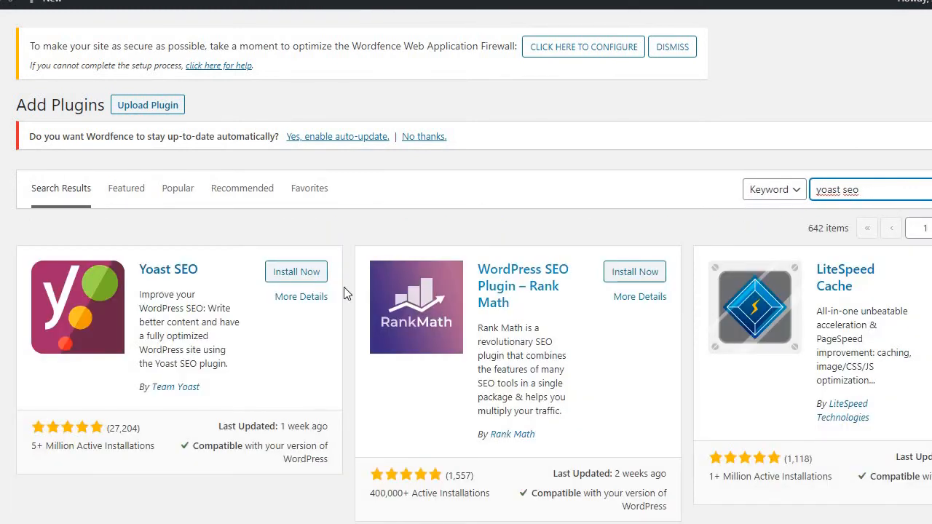
{"action": "left_click", "coordinate": [296, 272]}
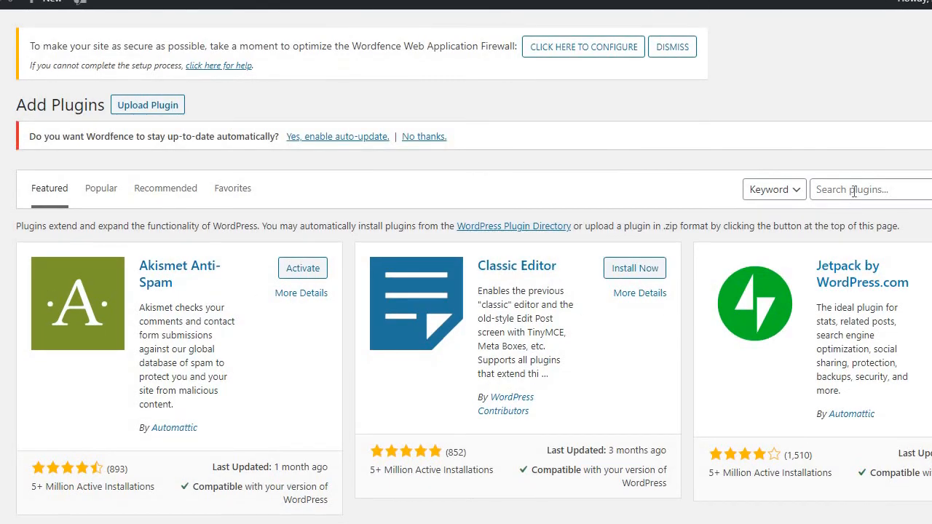
{"action": "left_click", "coordinate": [855, 192]}
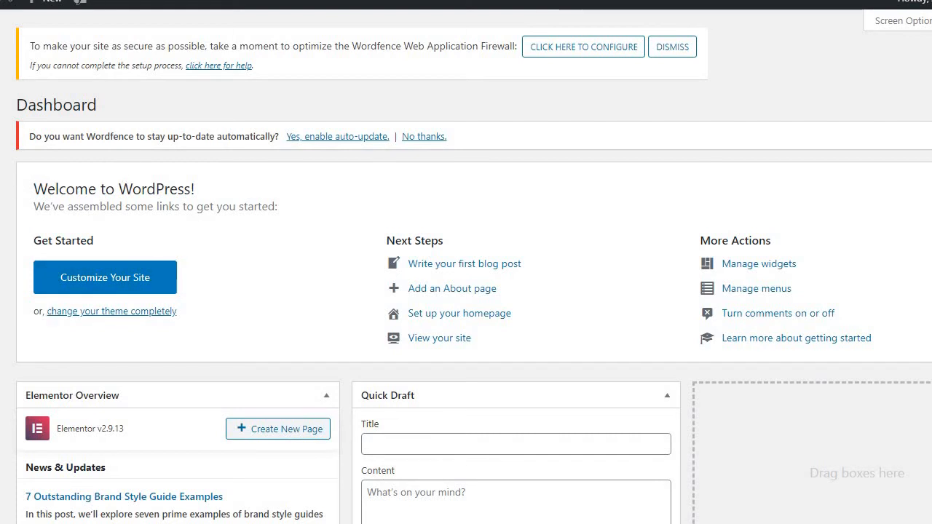
Open the list of all pages and view the site's front page in a new browser tab
{"action": "mouse_move", "coordinate": [1, 169]}
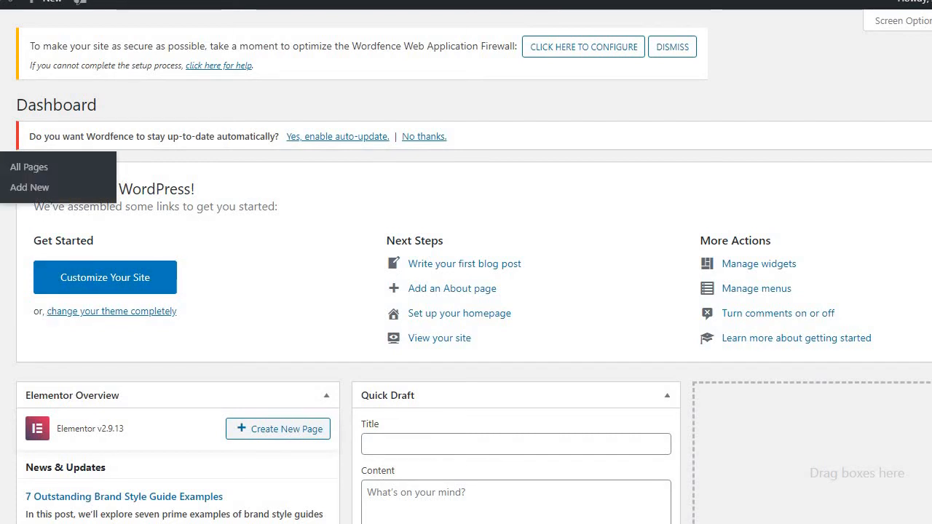
{"action": "left_click", "coordinate": [1, 168]}
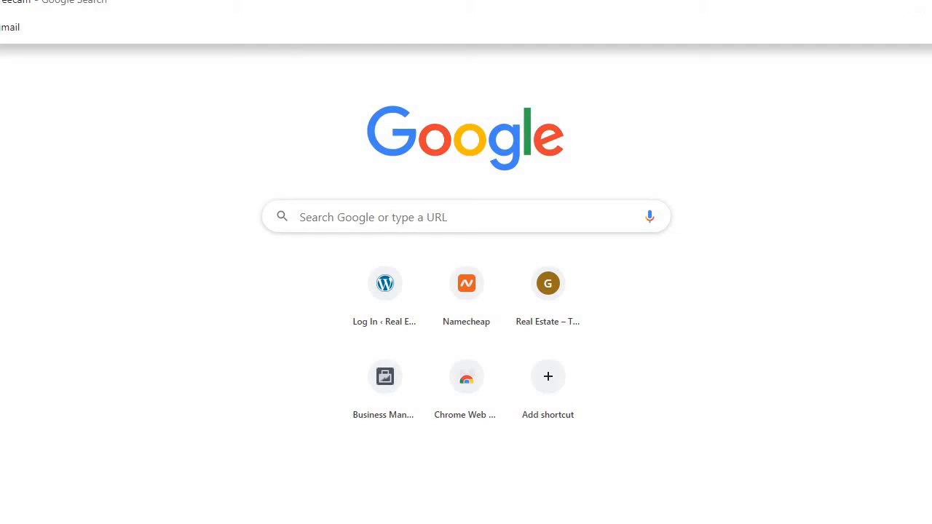
{"action": "type", "text": "gtt"}
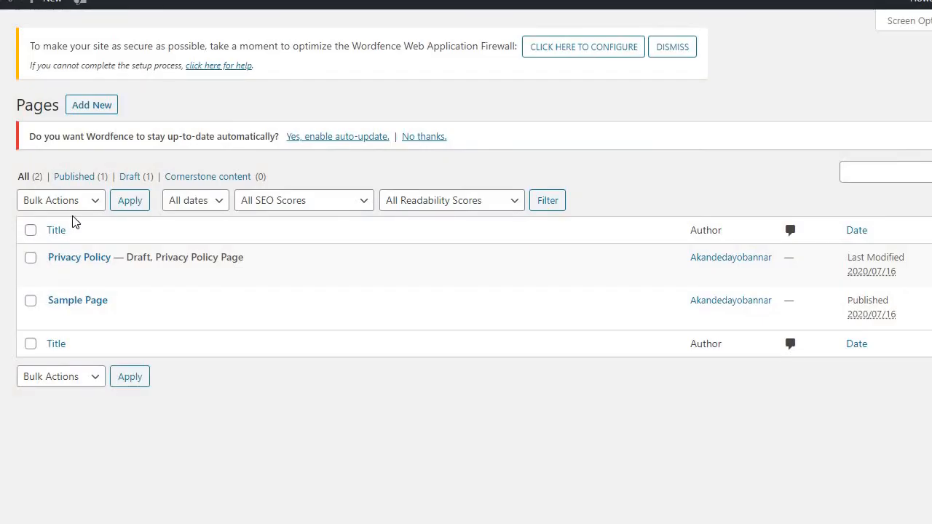
Move the Sample Page and the Privacy Policy draft to the trash
{"action": "mouse_move", "coordinate": [63, 284]}
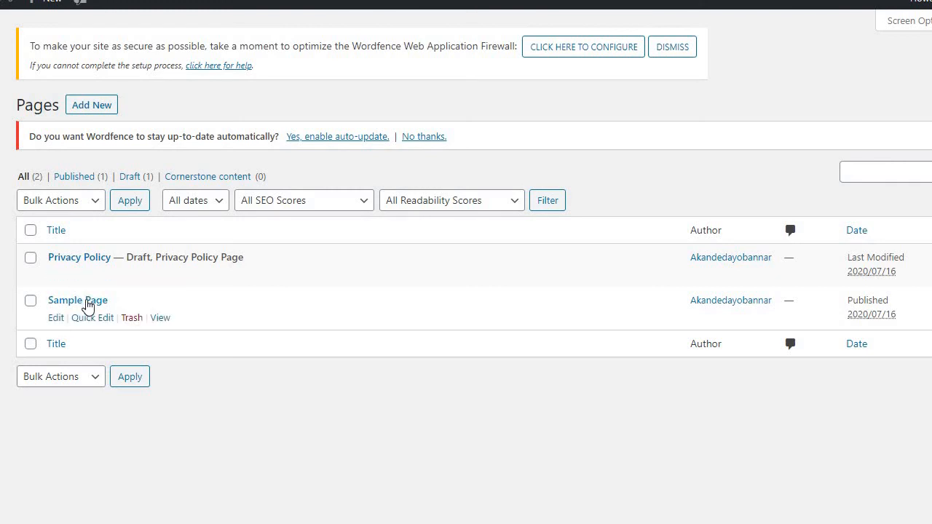
{"action": "left_click", "coordinate": [132, 321]}
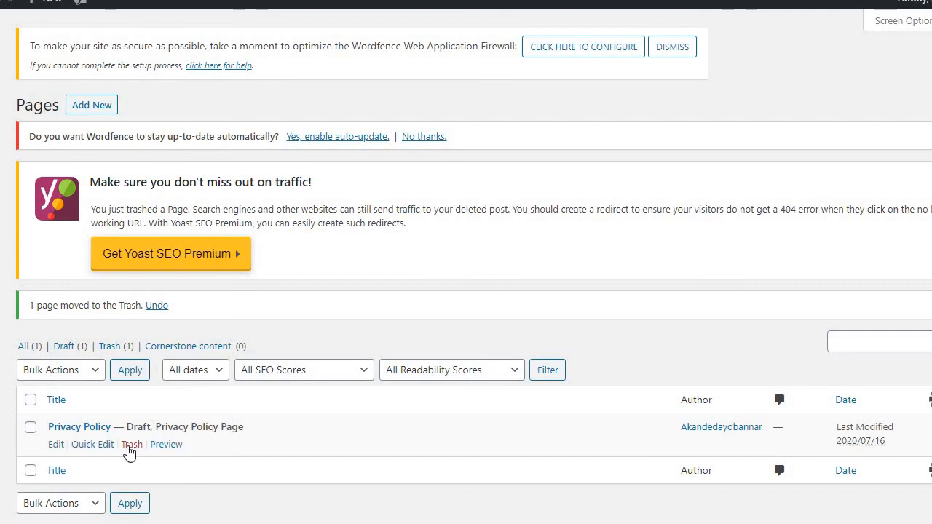
{"action": "left_click", "coordinate": [129, 450]}
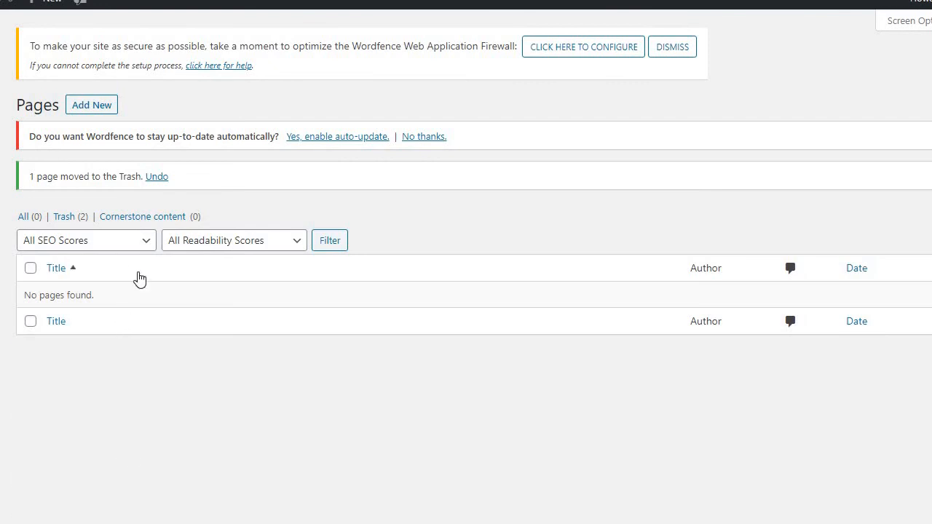
Add a new page titled "Home Page", dismissing the block editor's welcome guide, and open the page for editing with Elementor
{"action": "left_click", "coordinate": [87, 108]}
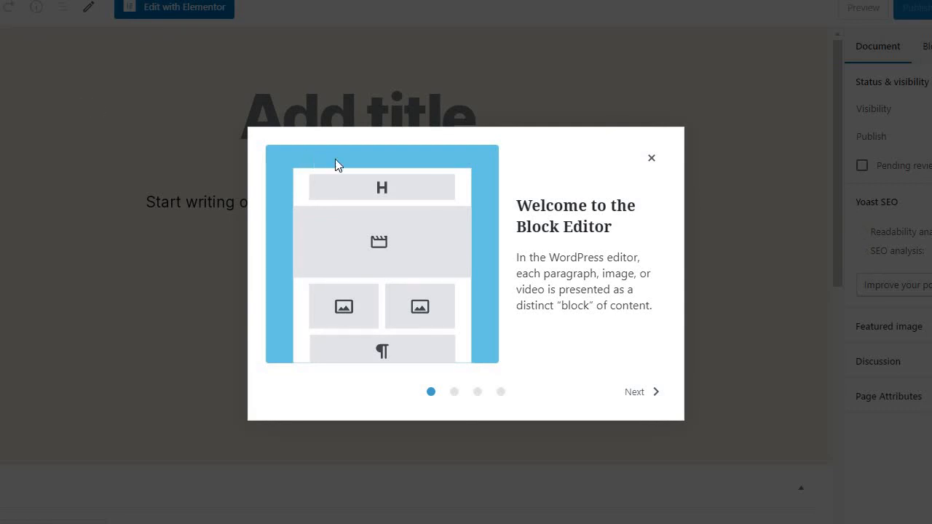
{"action": "left_click", "coordinate": [652, 158]}
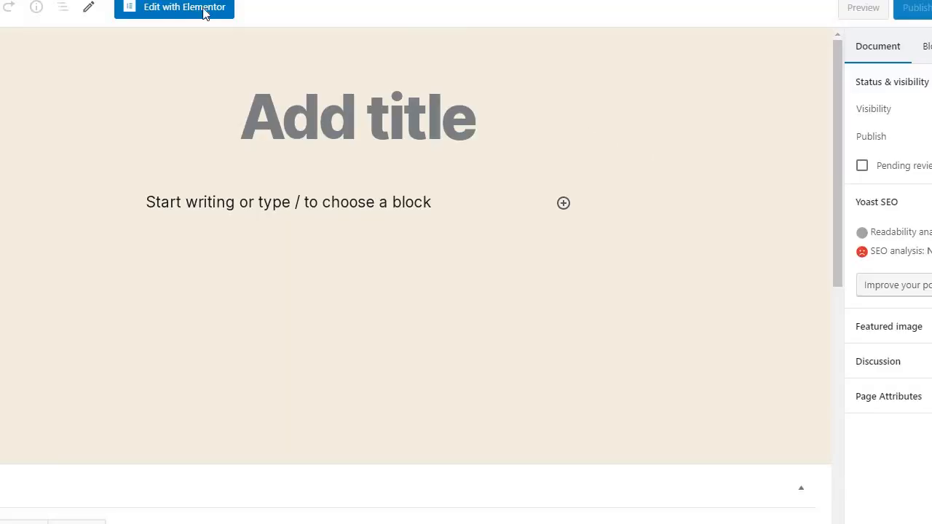
{"action": "left_click", "coordinate": [311, 95]}
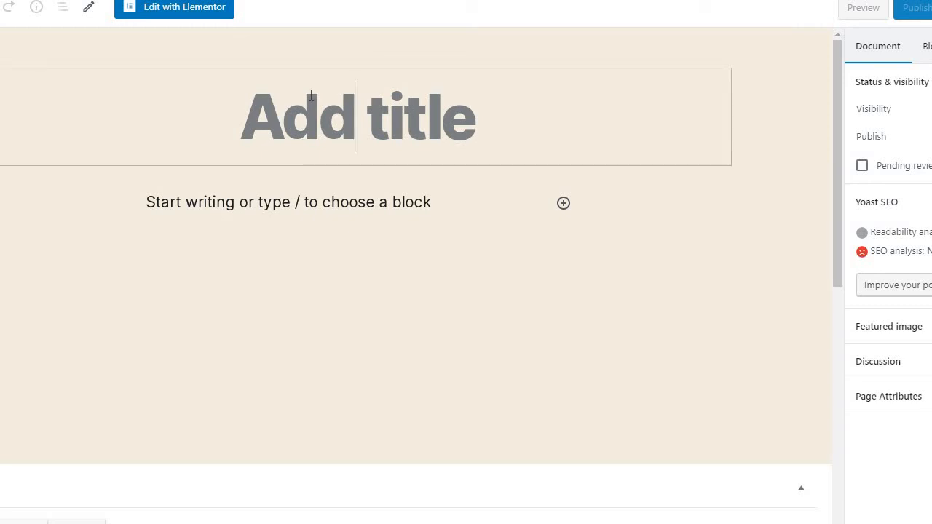
{"action": "type", "text": "H"}
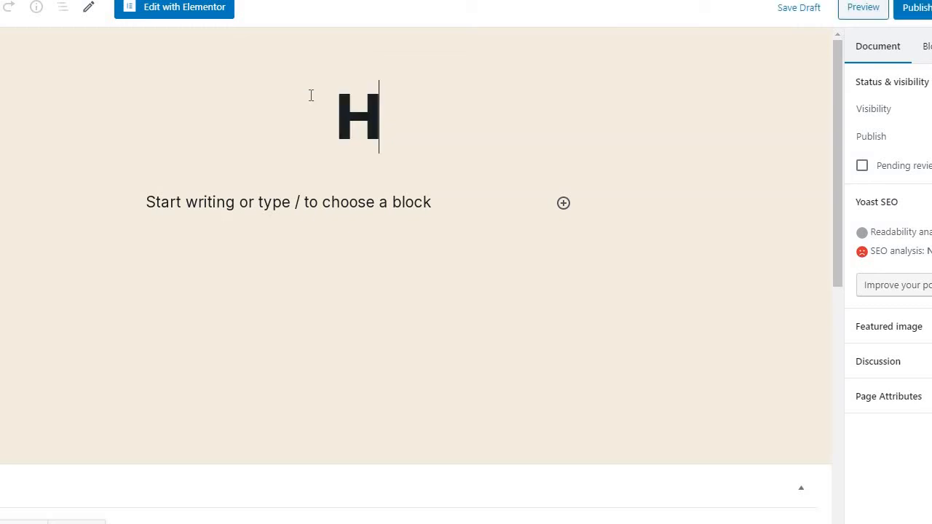
{"action": "type", "text": "ome "}
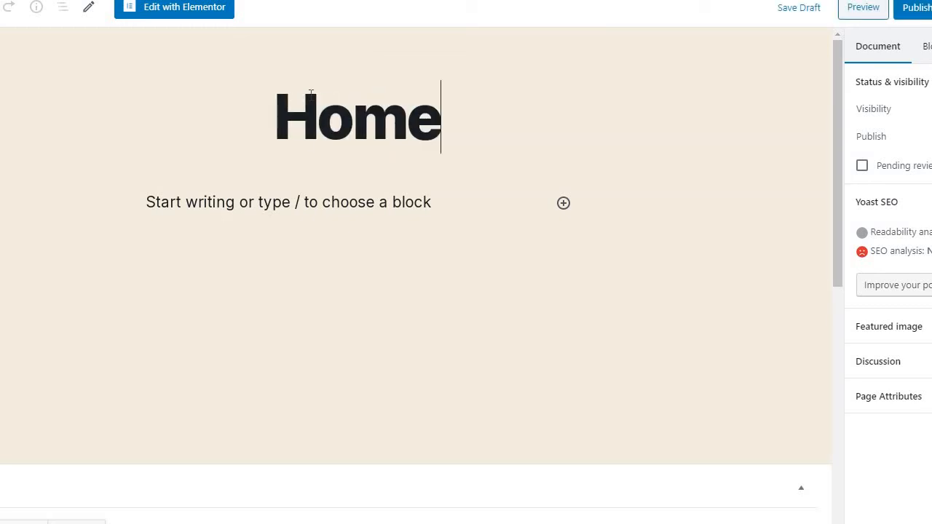
{"action": "type", "text": "P"}
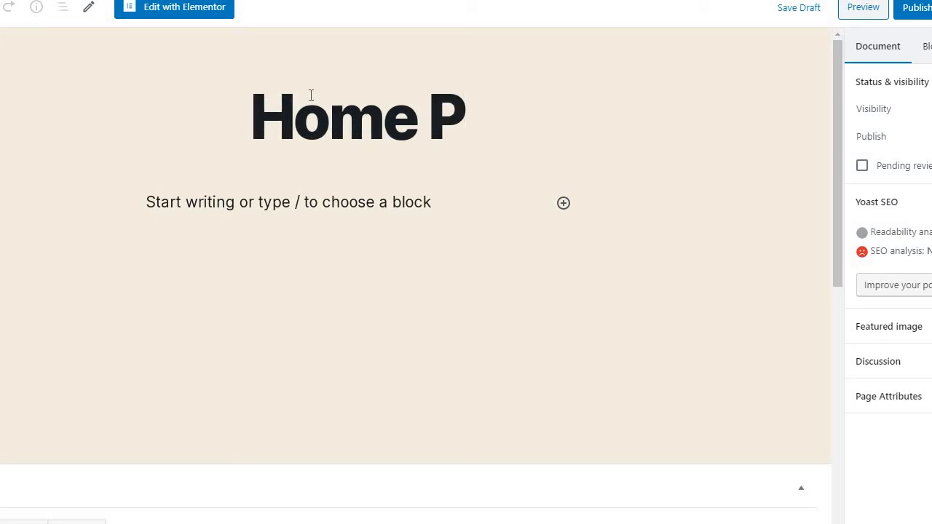
{"action": "type", "text": "age"}
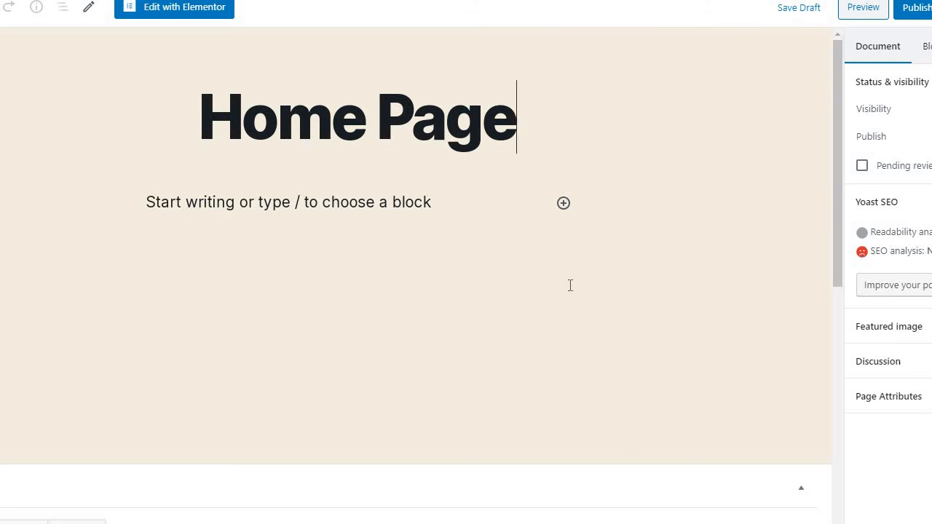
{"action": "left_click", "coordinate": [166, 13]}
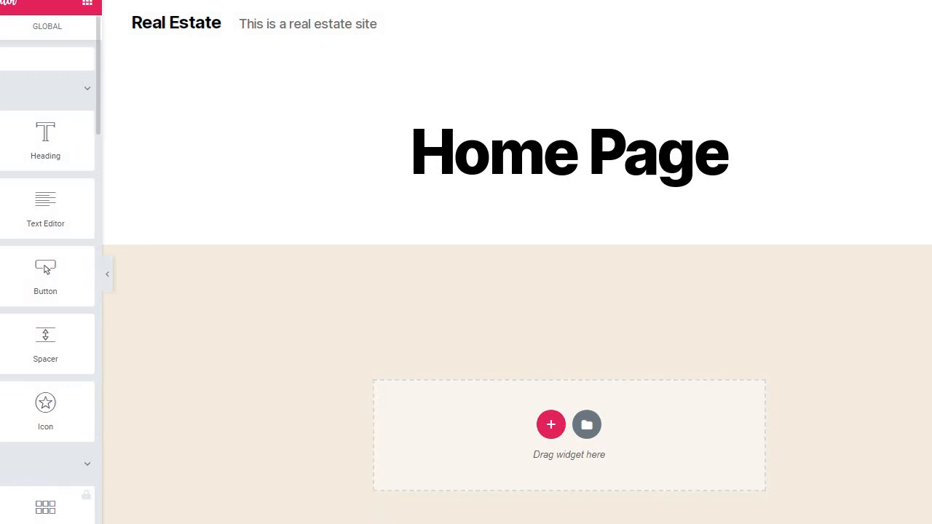
Return to the WordPress editor, set the Home Page's template to Elementor Full Width, and reopen the page for editing with Elementor
{"action": "left_click", "coordinate": [0, 3]}
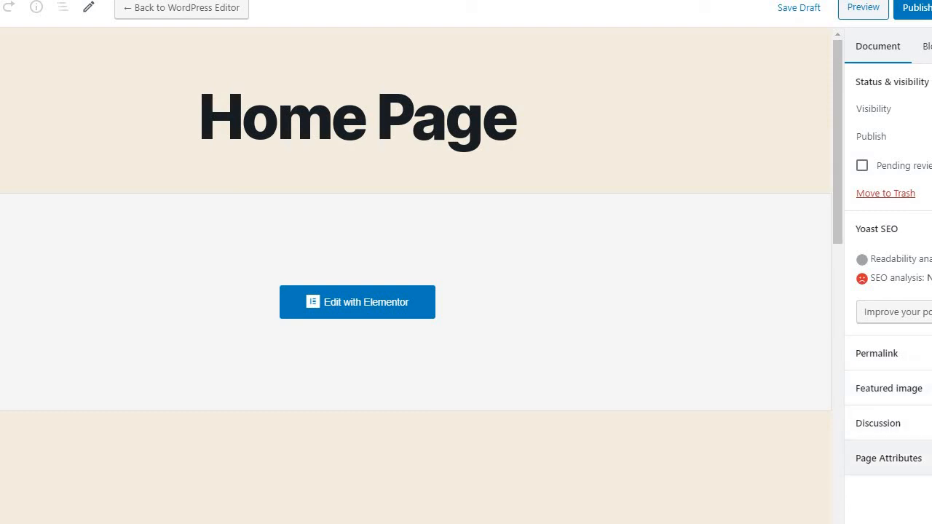
{"action": "left_click", "coordinate": [888, 458]}
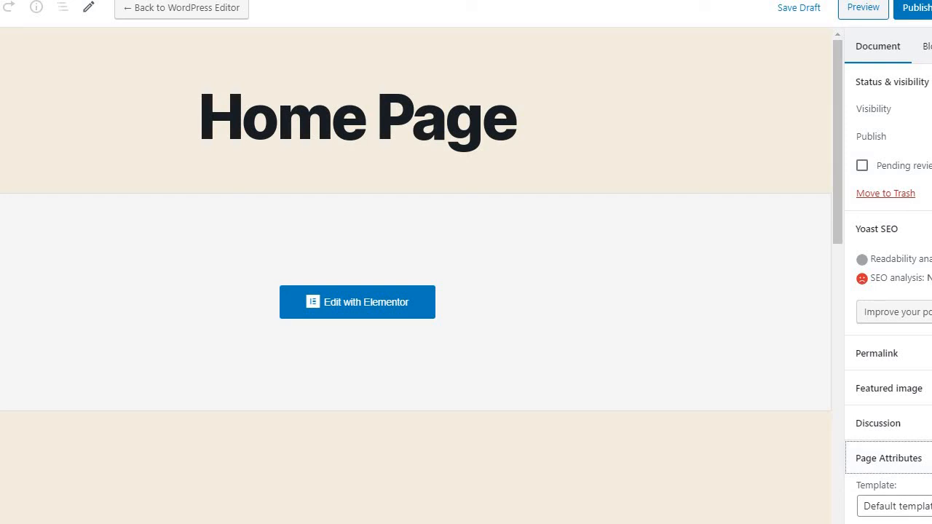
{"action": "scroll", "coordinate": [889, 273], "scroll_direction": "down", "scroll_amount": 1}
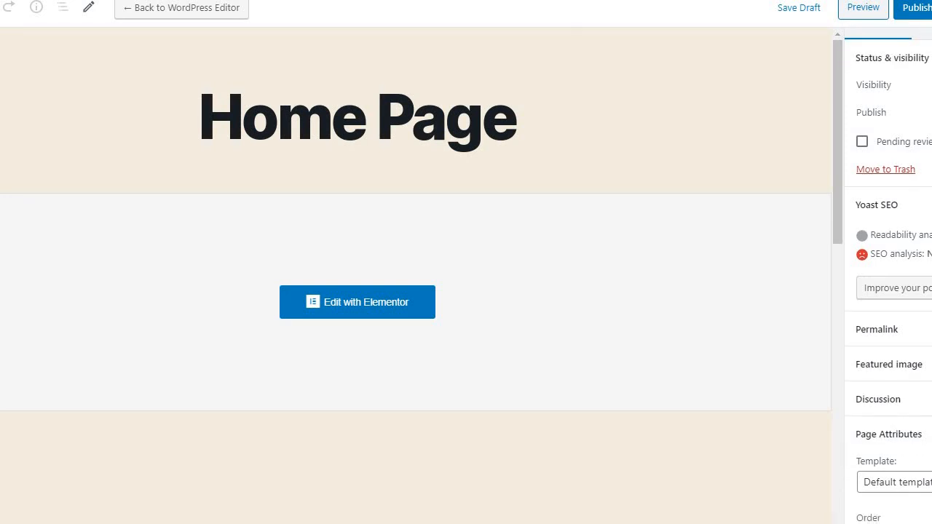
{"action": "left_click", "coordinate": [894, 482]}
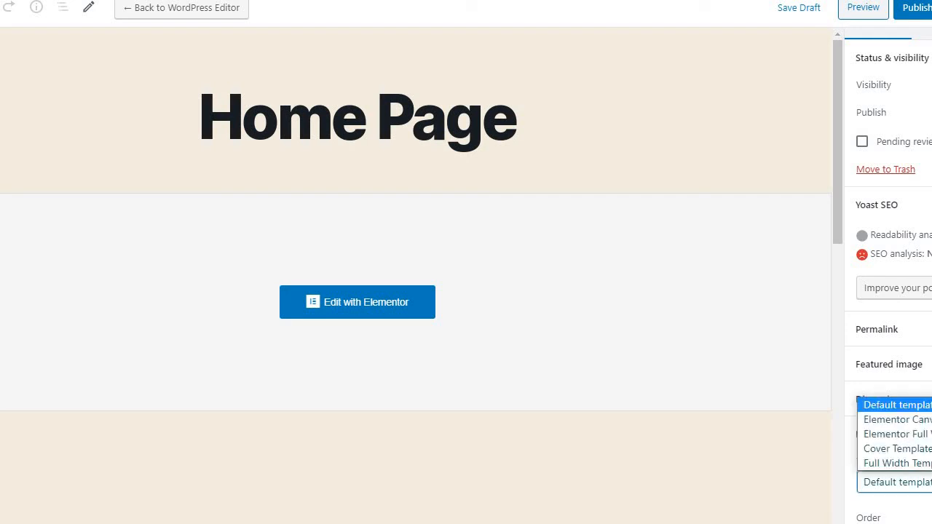
{"action": "left_click", "coordinate": [914, 435]}
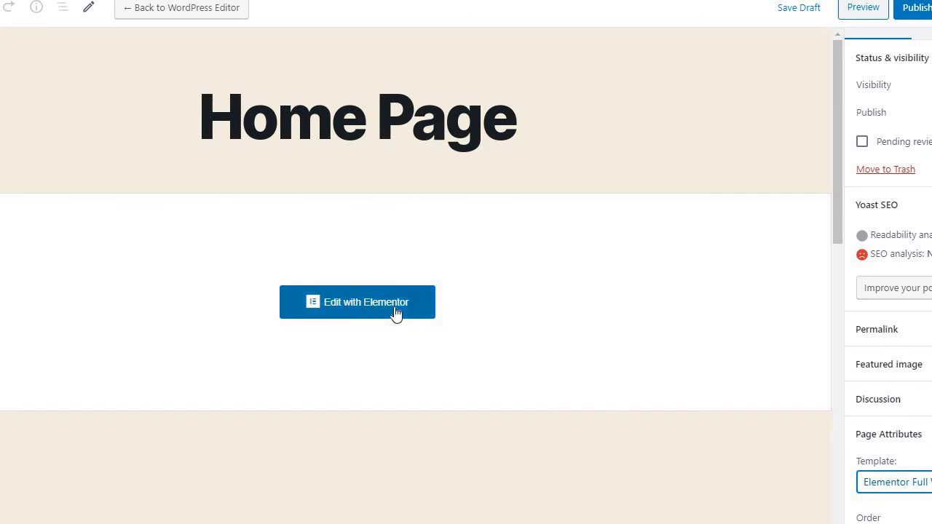
{"action": "left_click", "coordinate": [396, 314]}
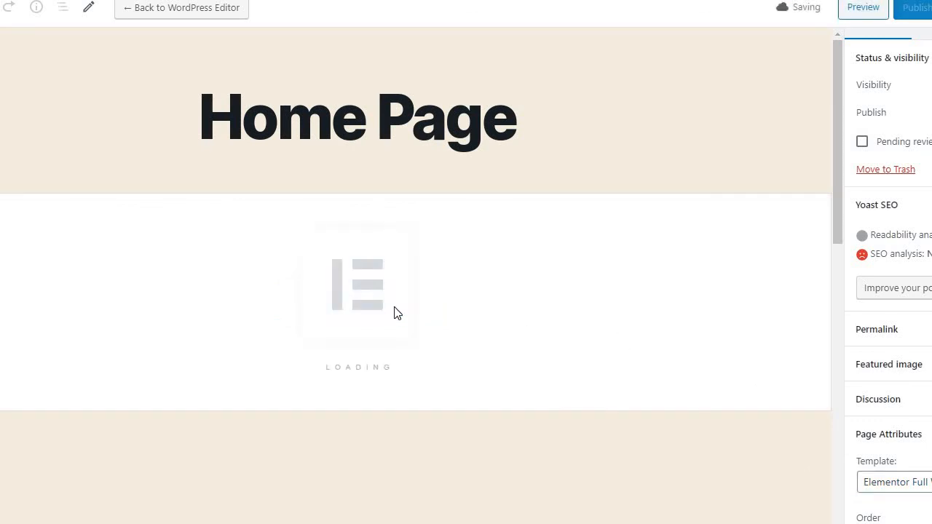